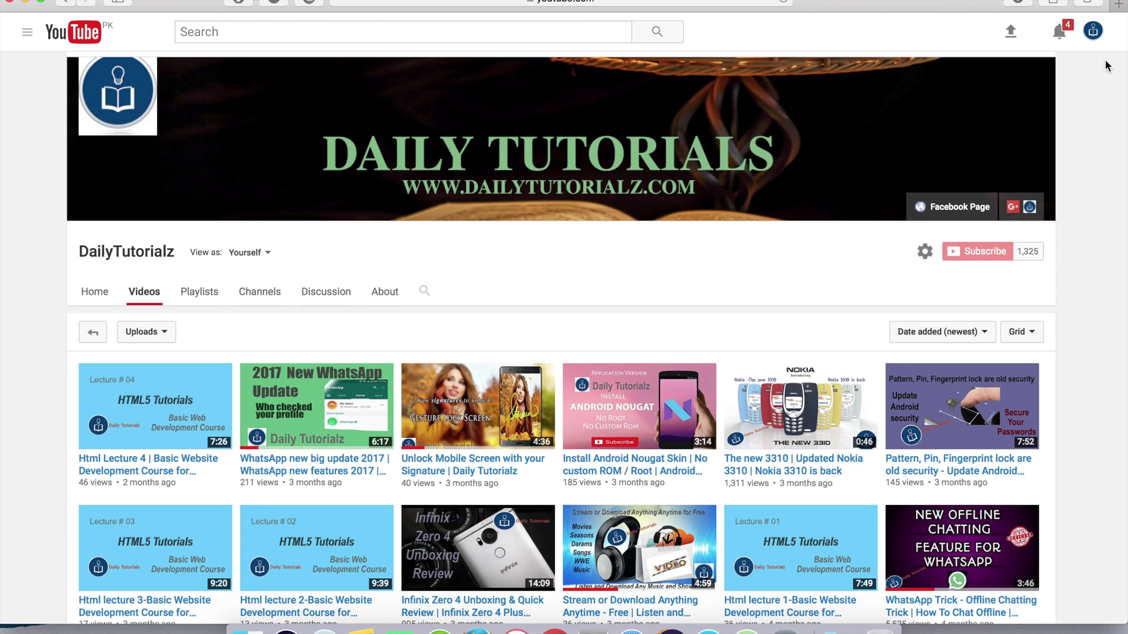
- Open templatezy.com in a new browser tab
left_click(1118, 8)
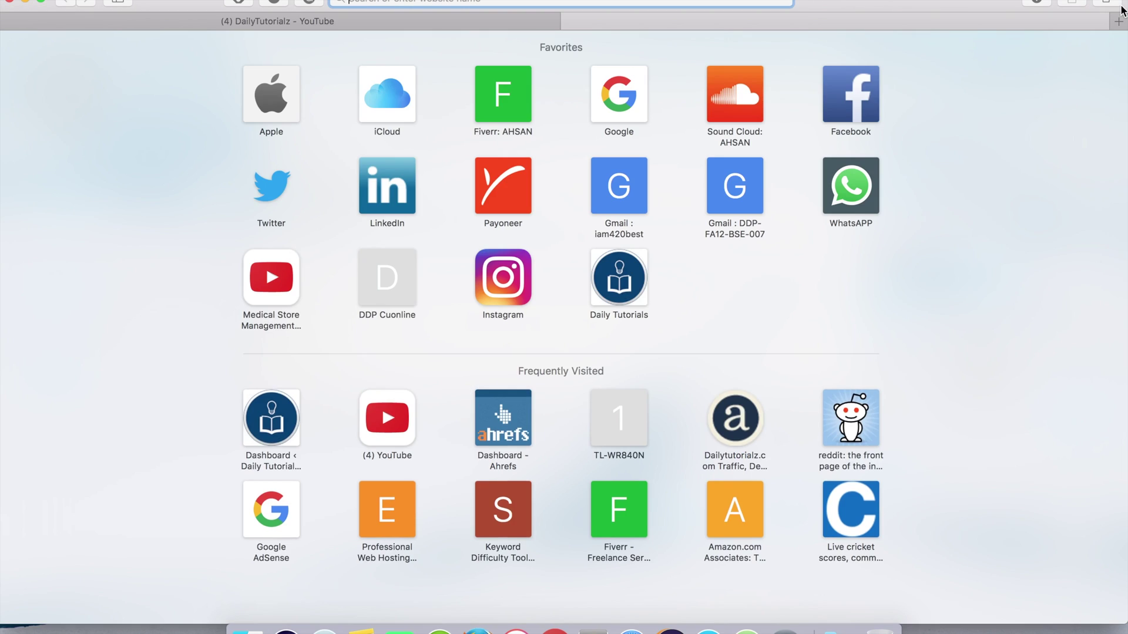
type("tep")
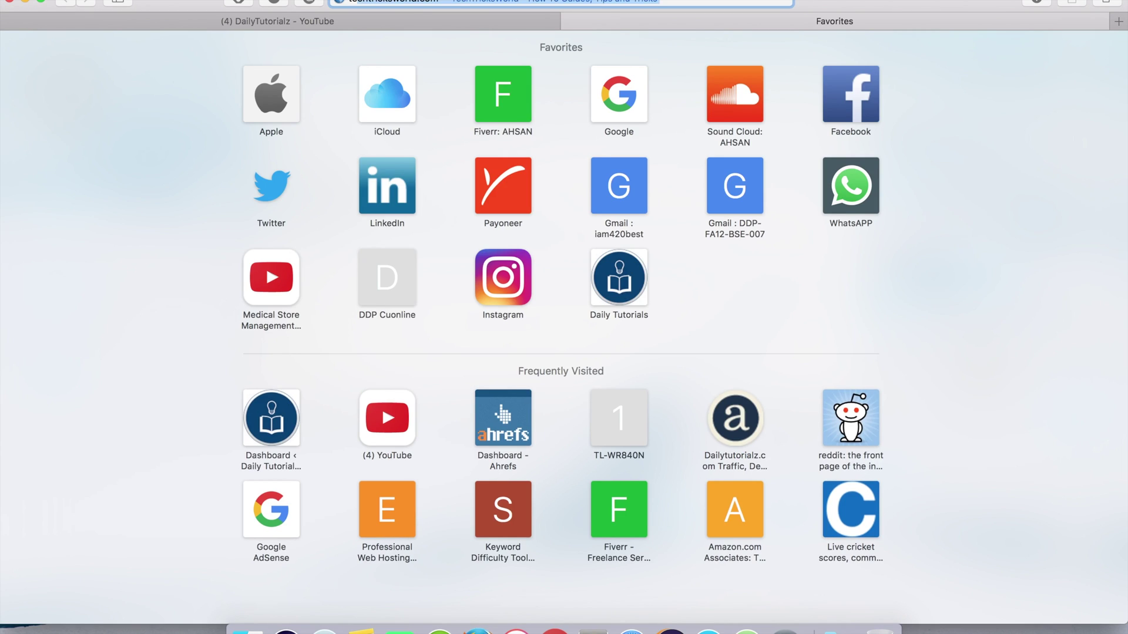
key("BackSpace")
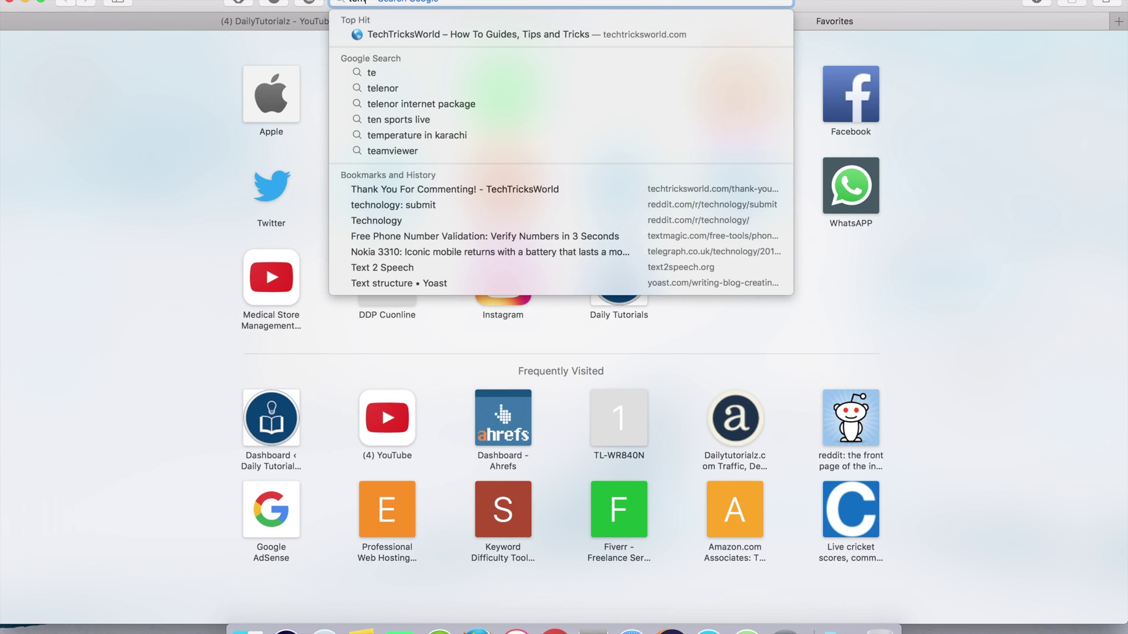
type("mplate")
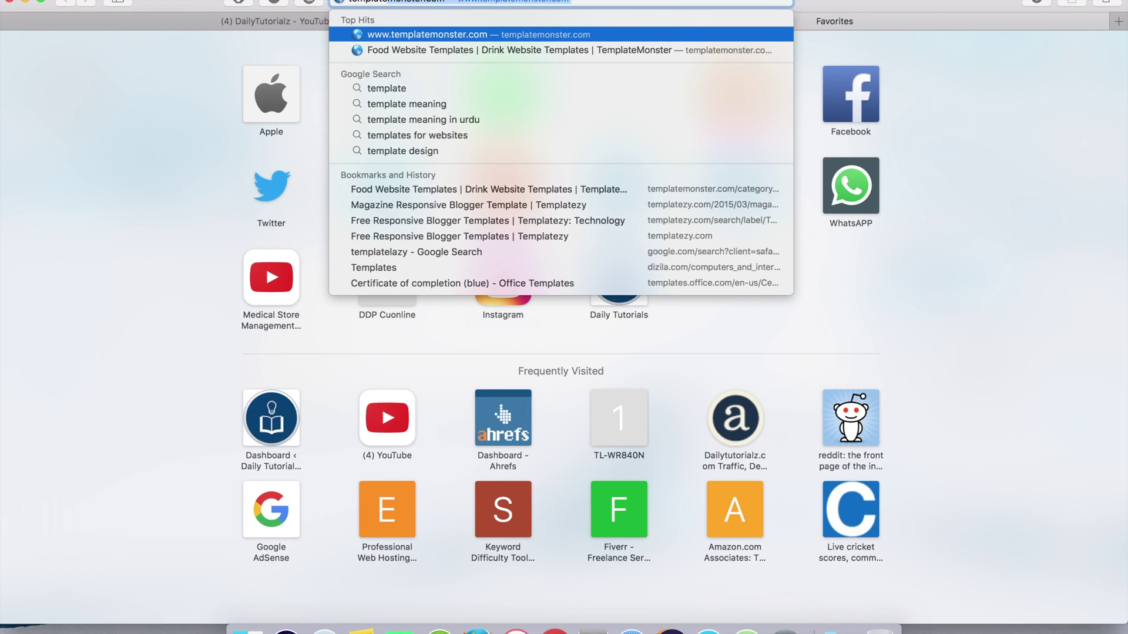
type("zy.com/")
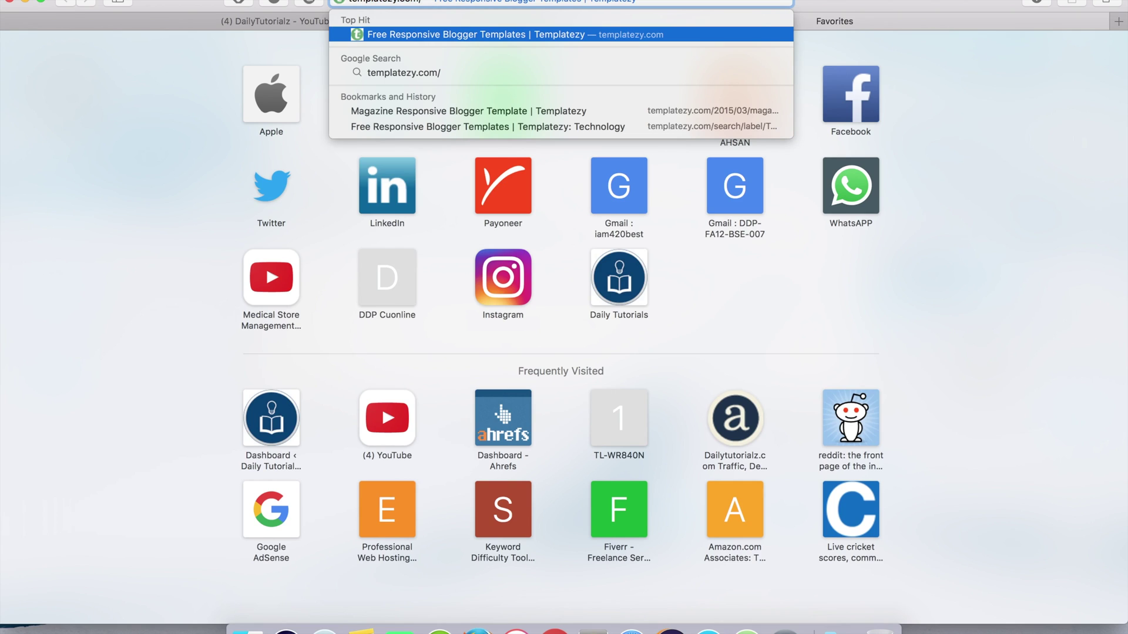
key("Return")
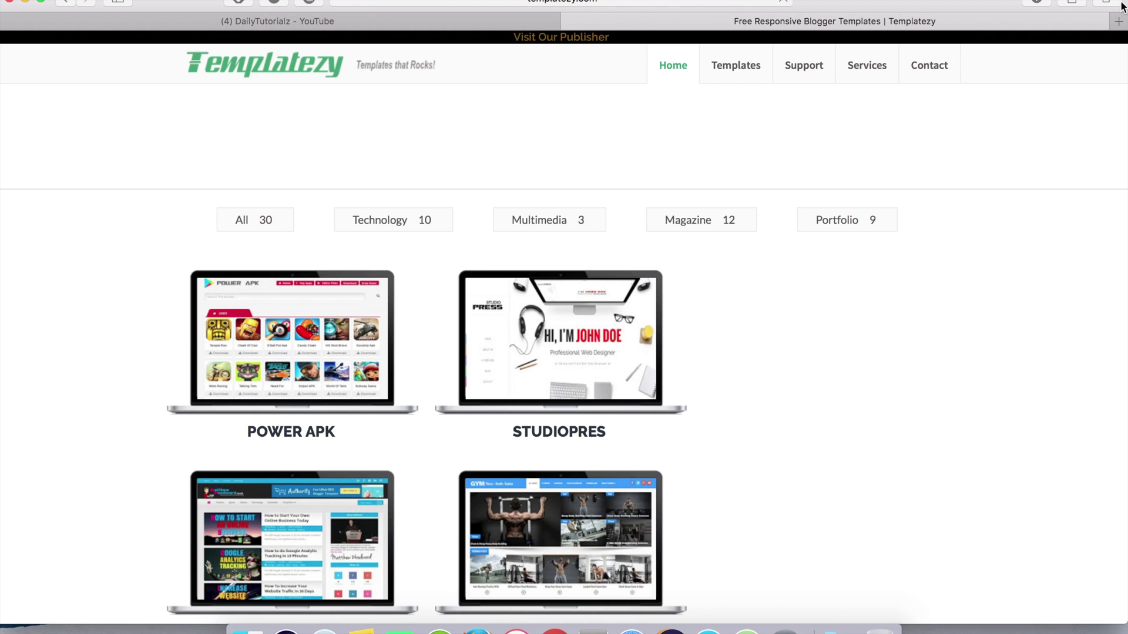
- Browse the Templatezy homepage's categories and free template thumbnails
scroll(569, 379, "down", 1)
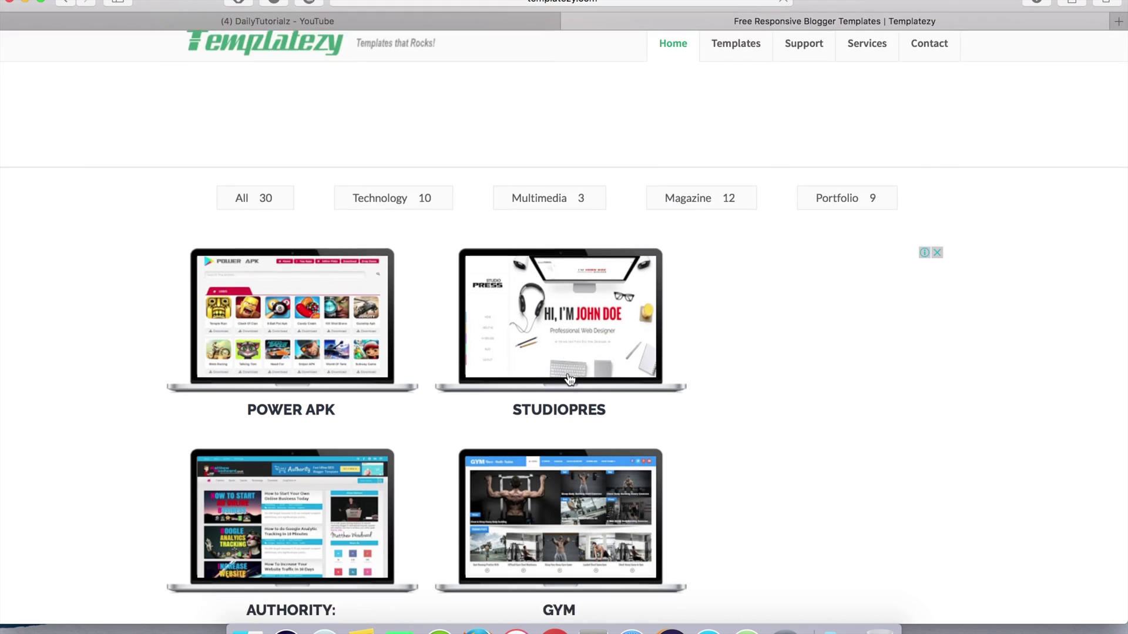
scroll(569, 379, "down", 2)
scroll(570, 379, "down", 4)
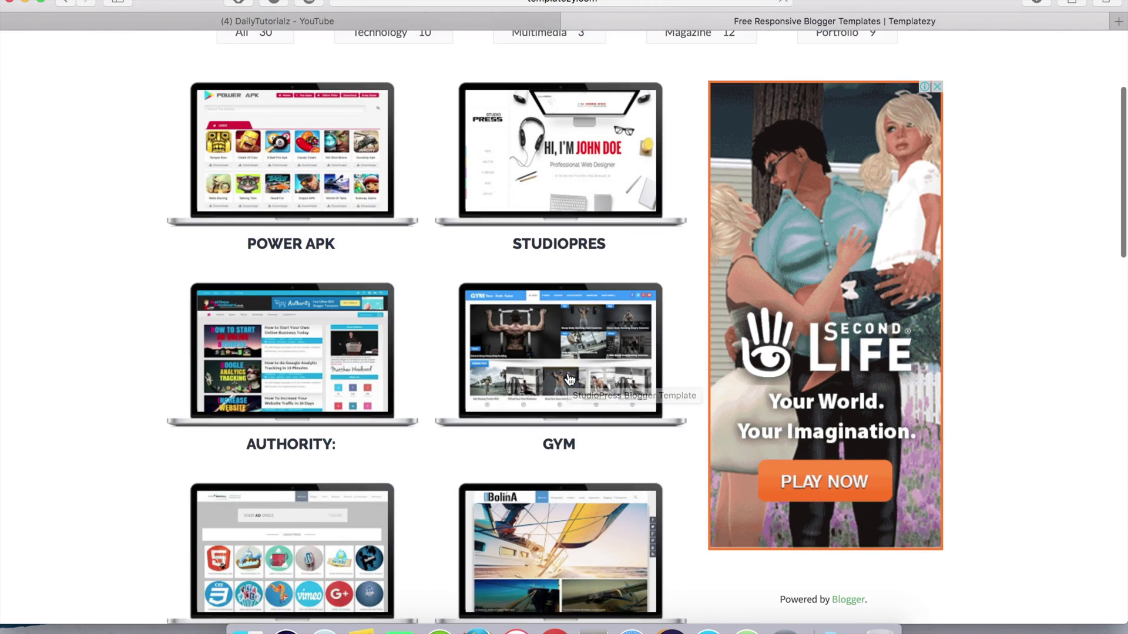
scroll(570, 379, "down", 2)
scroll(570, 380, "down", 2)
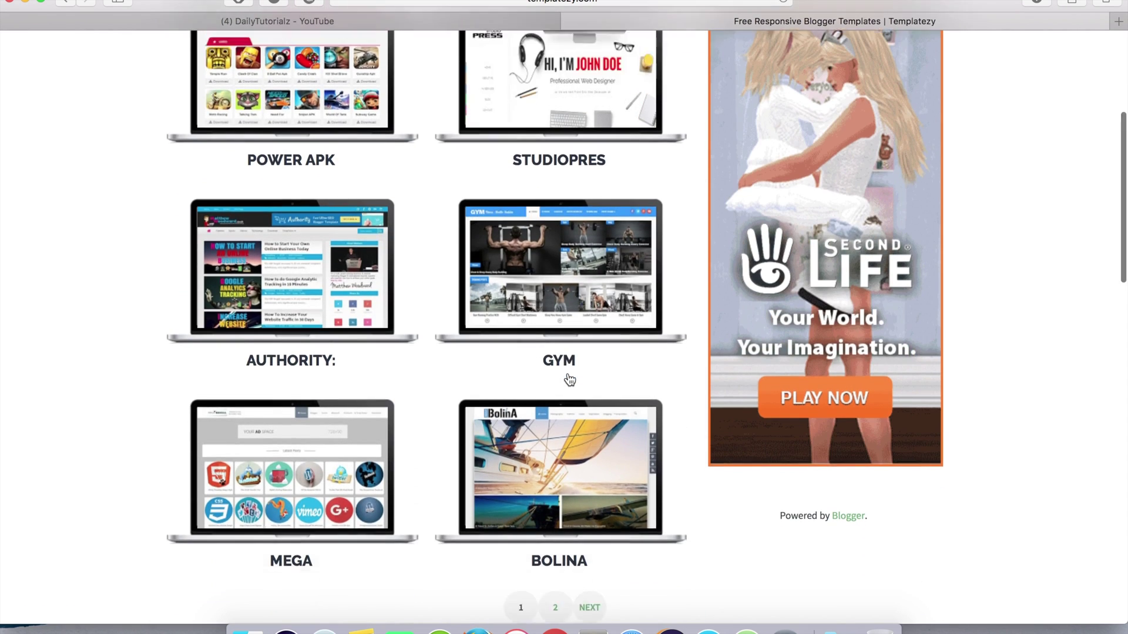
scroll(569, 381, "down", 5)
scroll(569, 380, "down", 15)
scroll(569, 379, "up", 8)
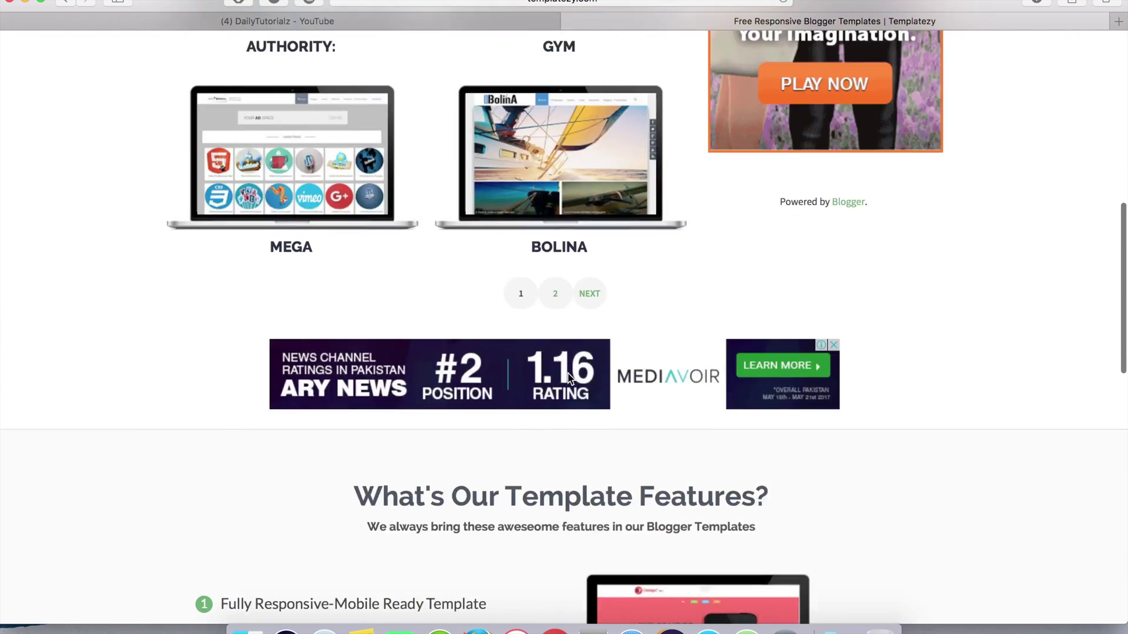
scroll(569, 379, "up", 20)
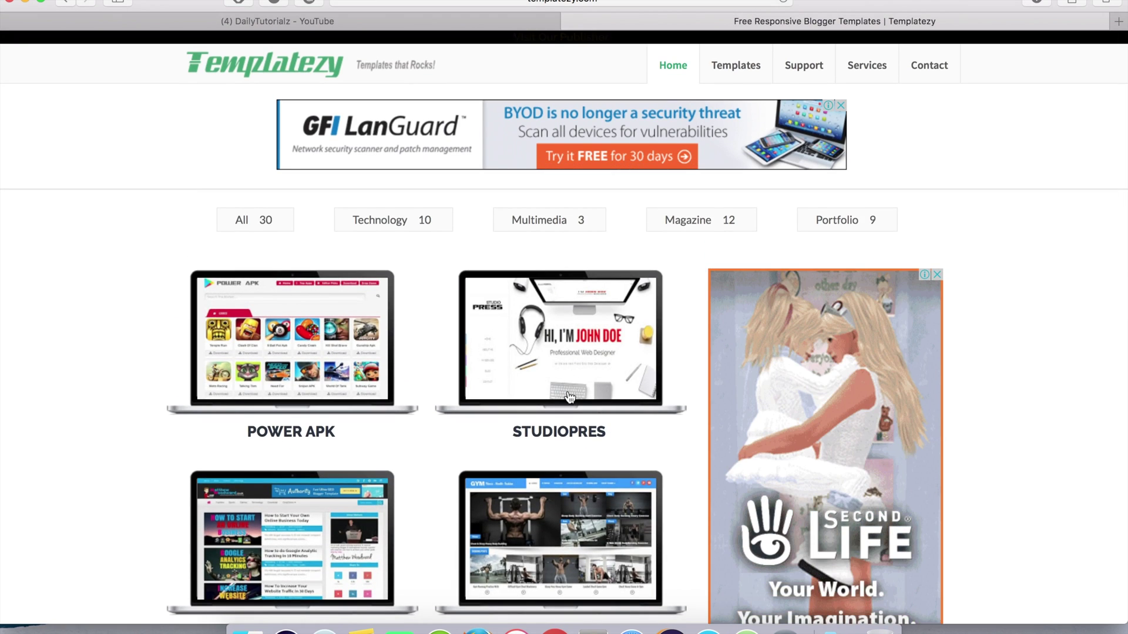
scroll(569, 397, "down", 10)
scroll(568, 398, "up", 4)
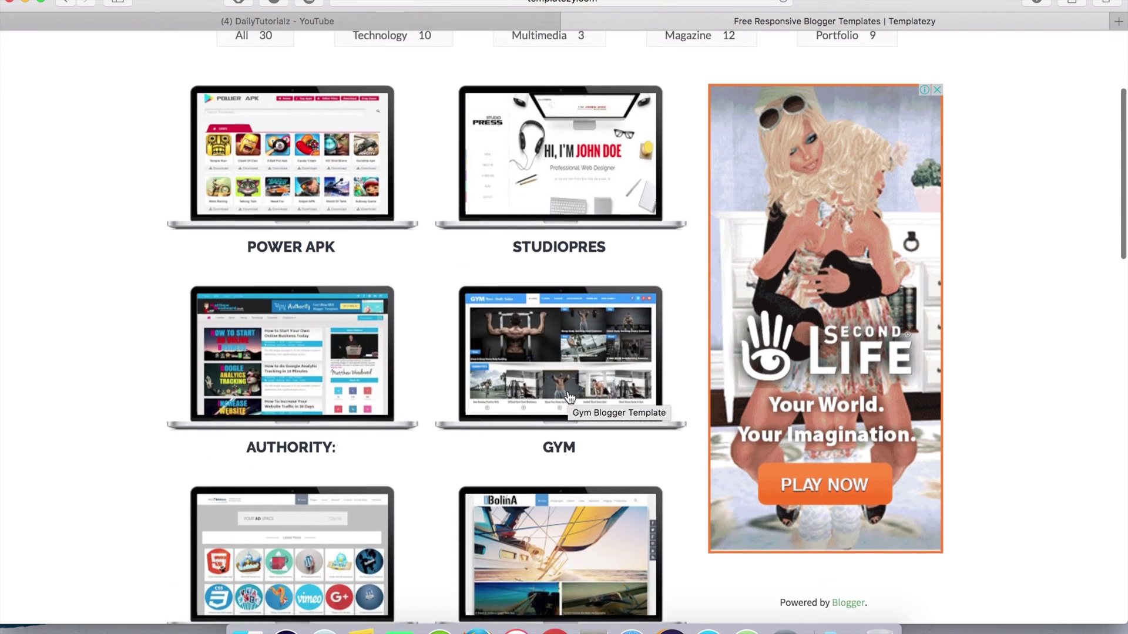
scroll(568, 398, "up", 3)
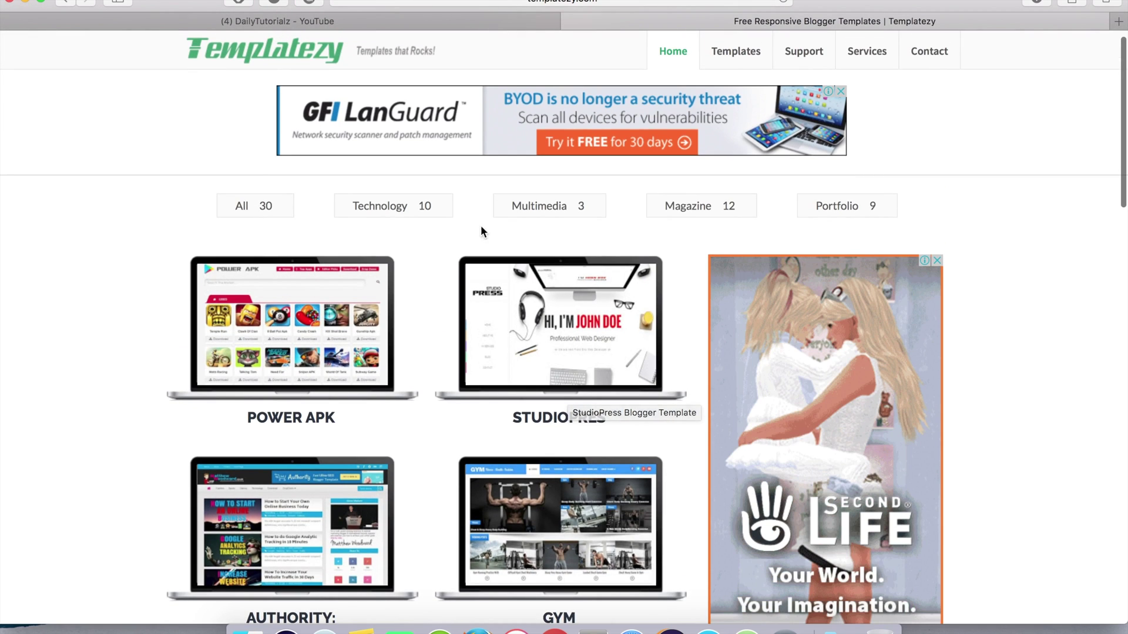
- Filter the Templatezy templates to the Technology category
left_click(391, 213)
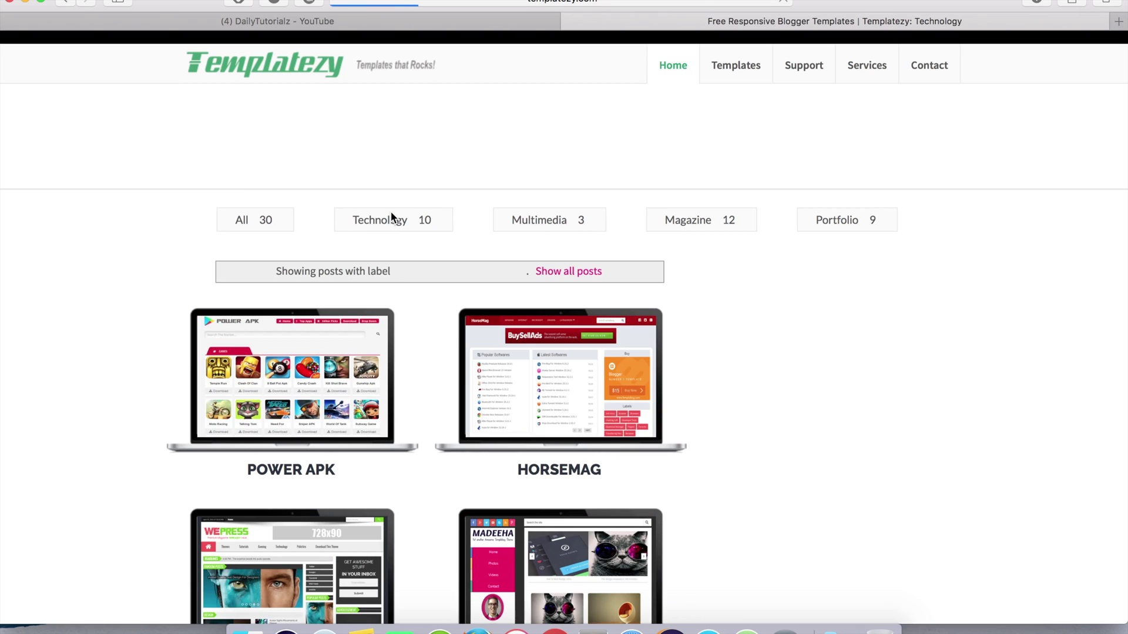
scroll(441, 365, "down", 3)
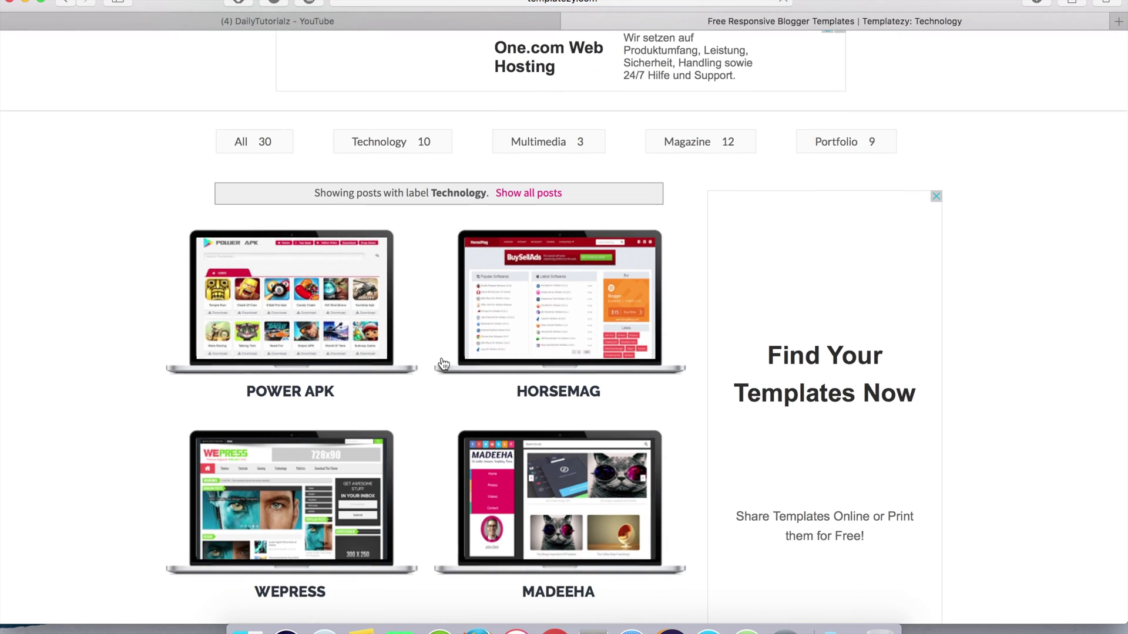
scroll(441, 364, "down", 8)
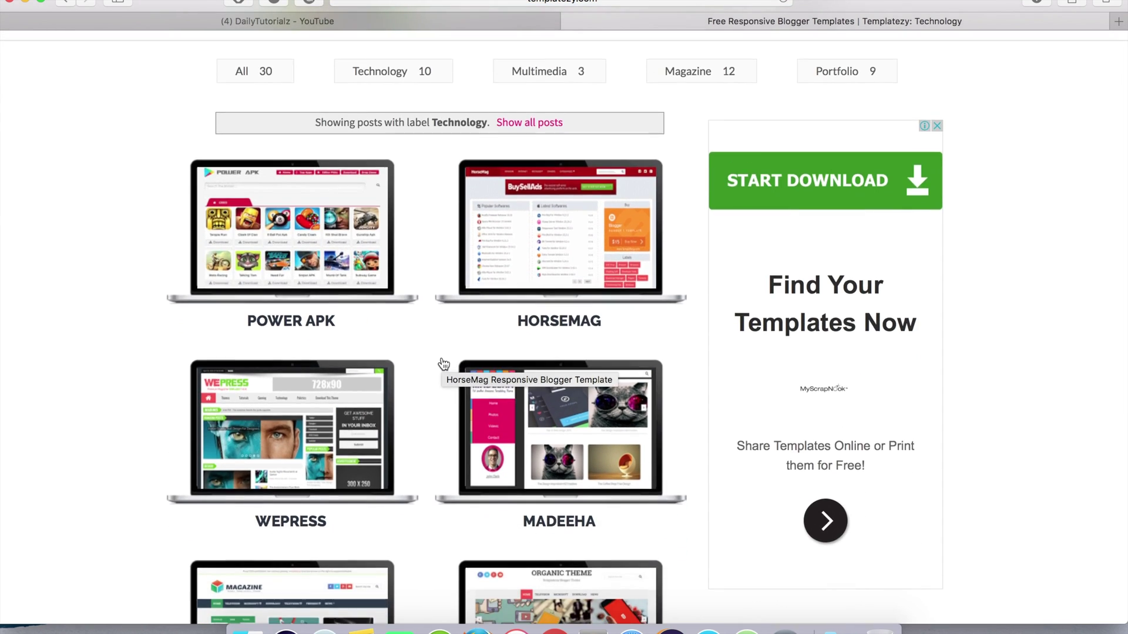
scroll(441, 358, "down", 4)
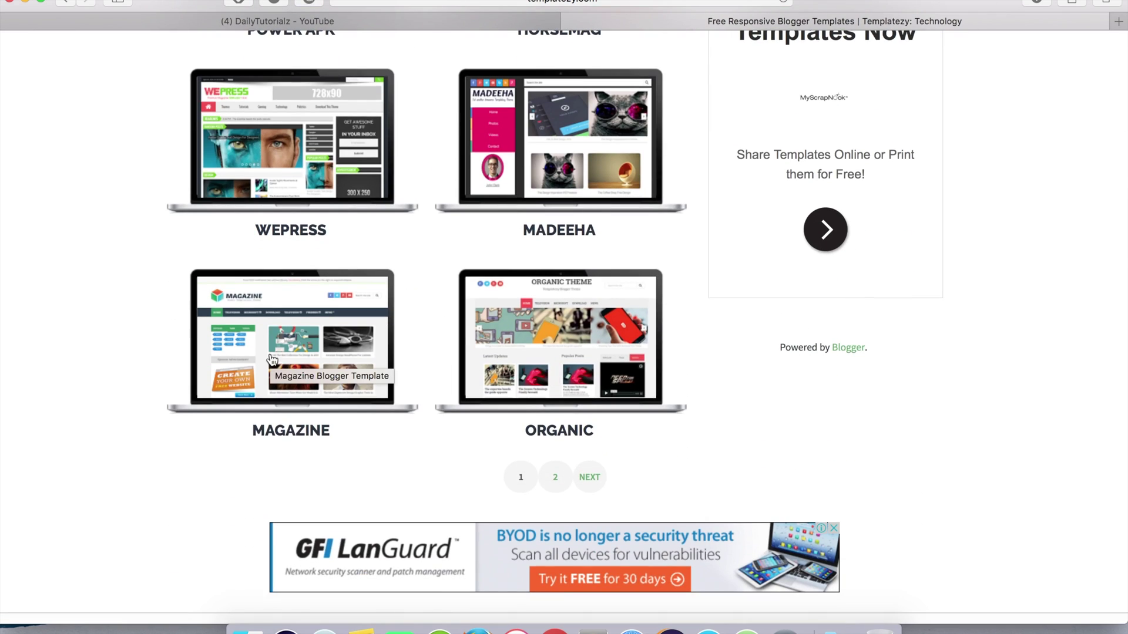
- Open the Magazine Responsive Blogger Template page and find its Download FREE option
left_click(286, 368)
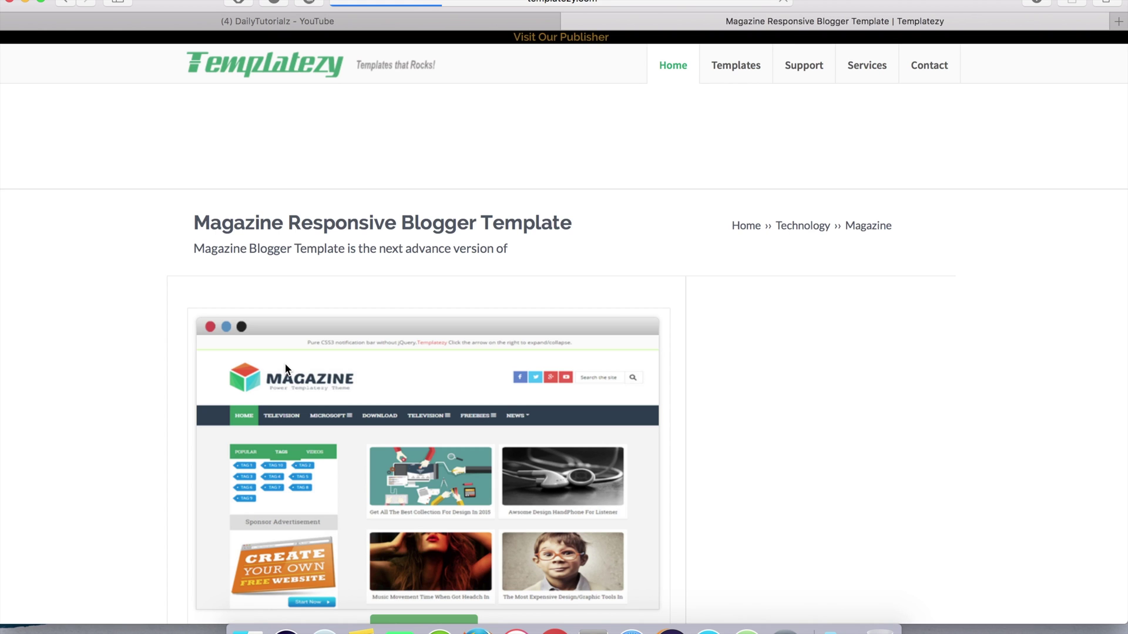
scroll(517, 416, "down", 5)
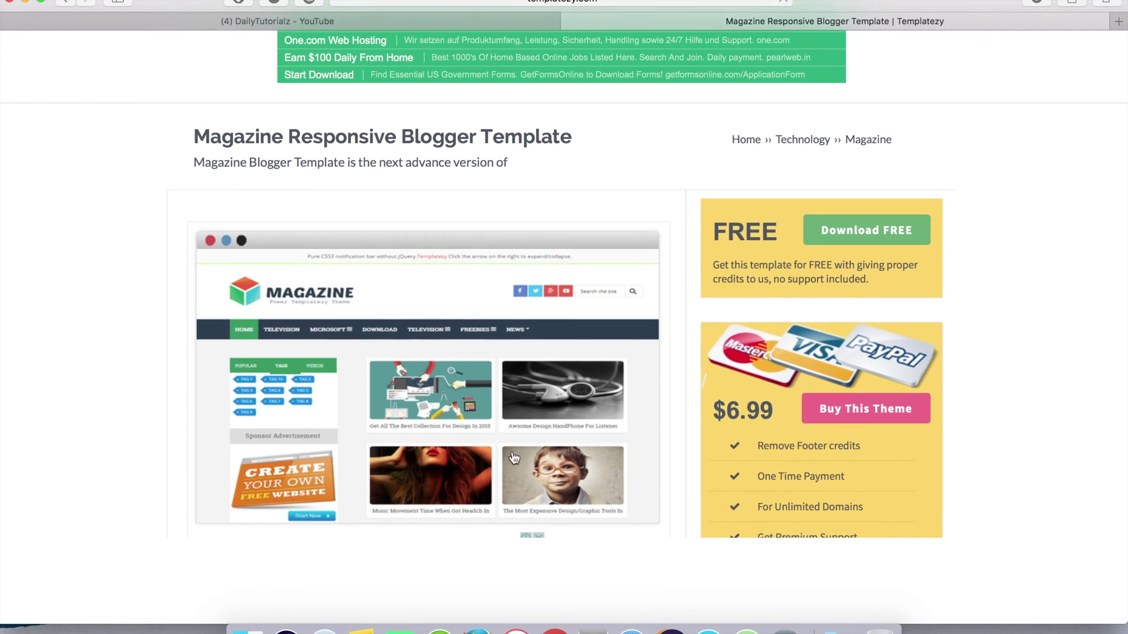
scroll(517, 415, "down", 5)
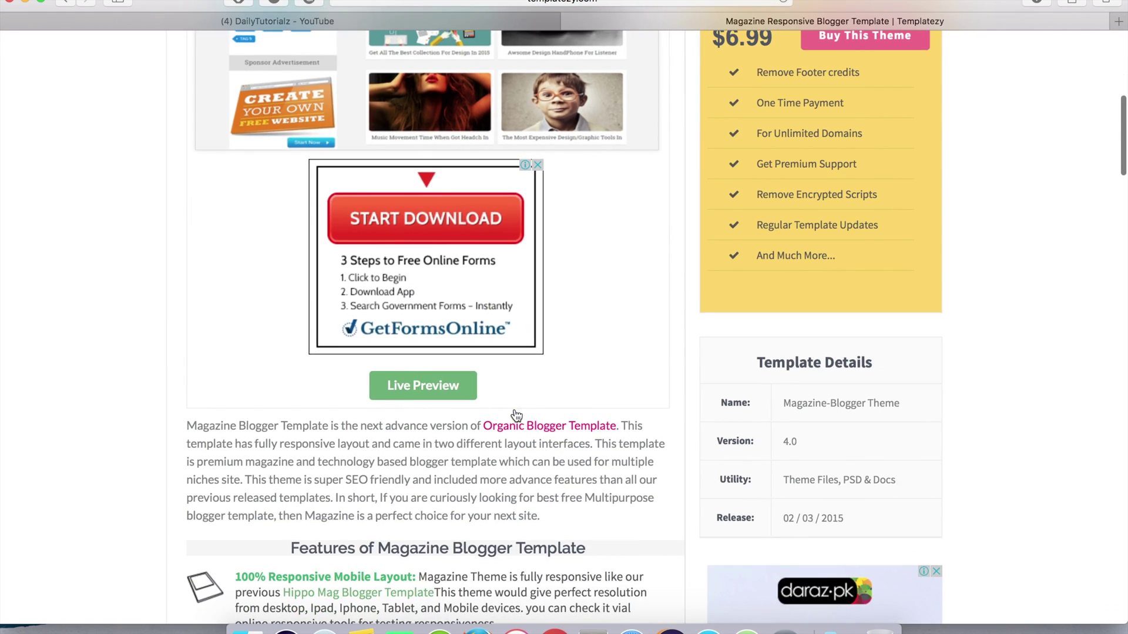
scroll(517, 346, "up", 10)
scroll(852, 441, "down", 3)
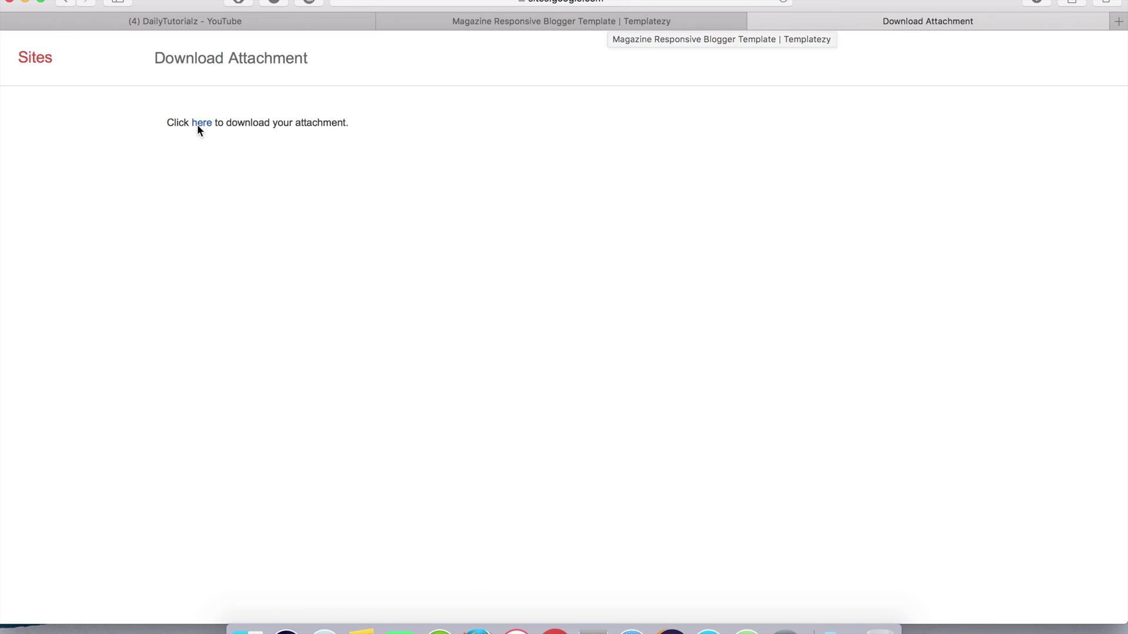
- Download the Magazine template file from the Download Attachment page's 'here' link
left_click(199, 124)
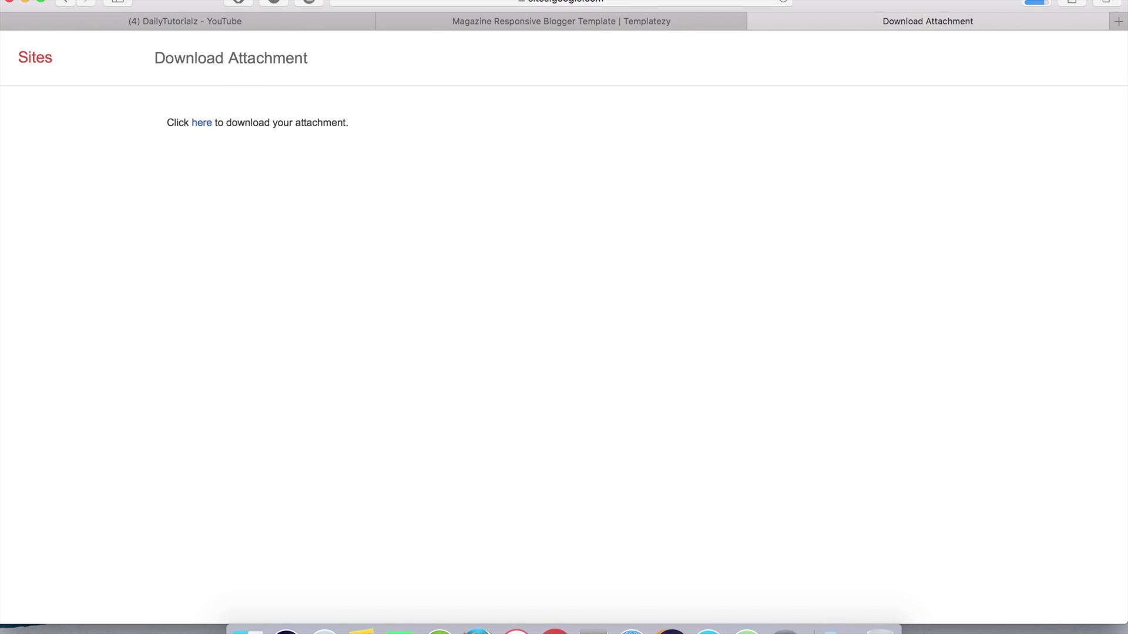
left_click(651, 1)
- Go to blogger.com and choose New blog from the Daily Tutorials blog list
type("bl")
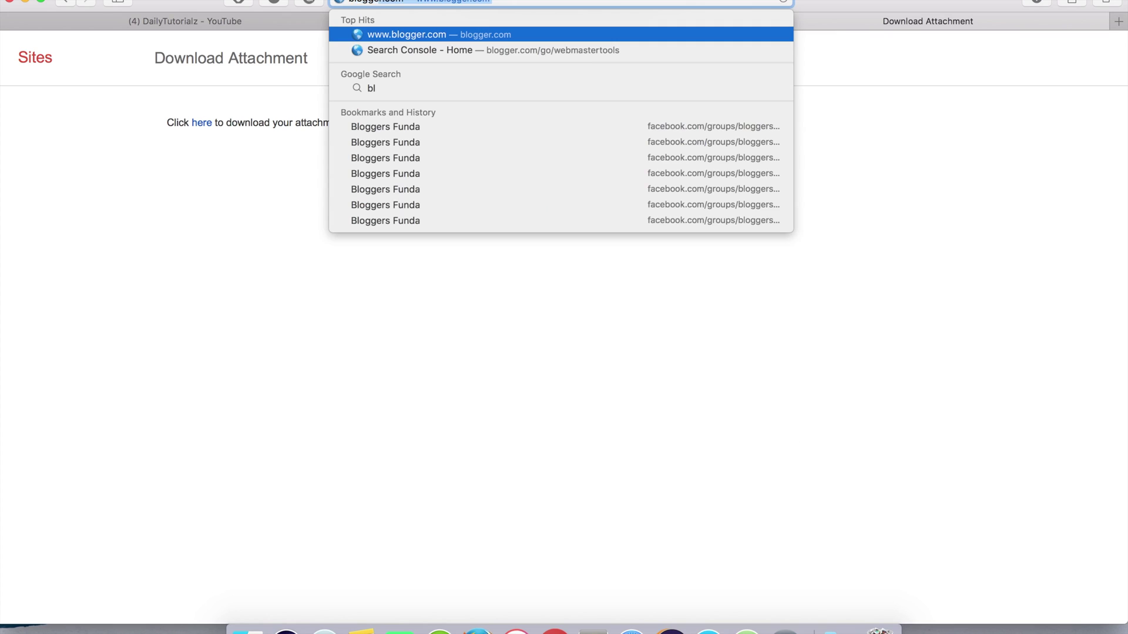
key("Return")
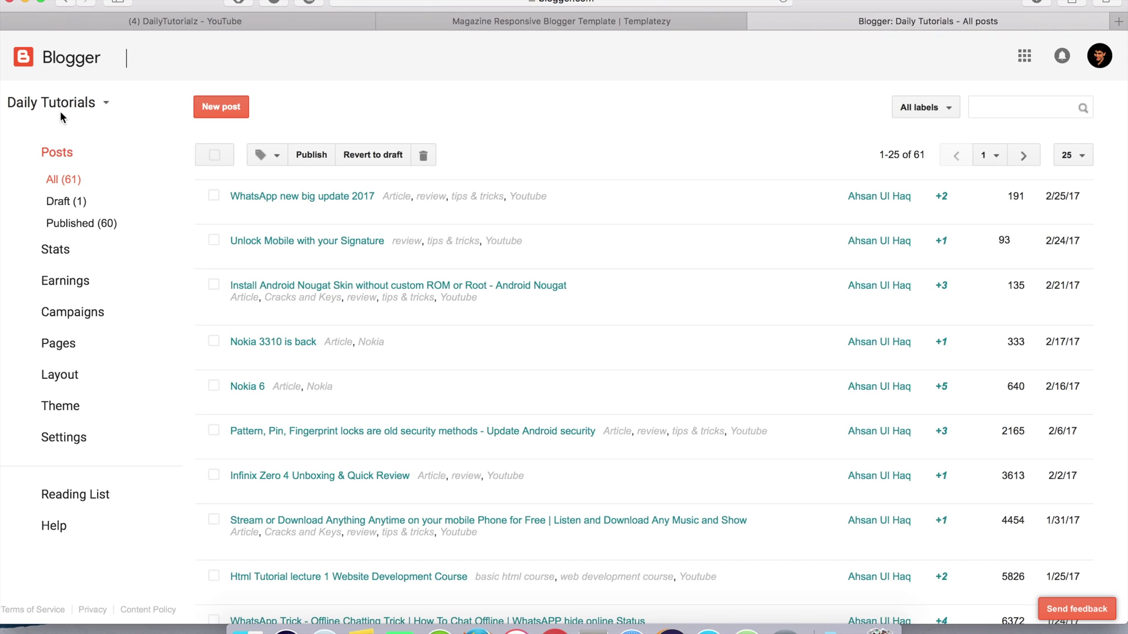
left_click(103, 106)
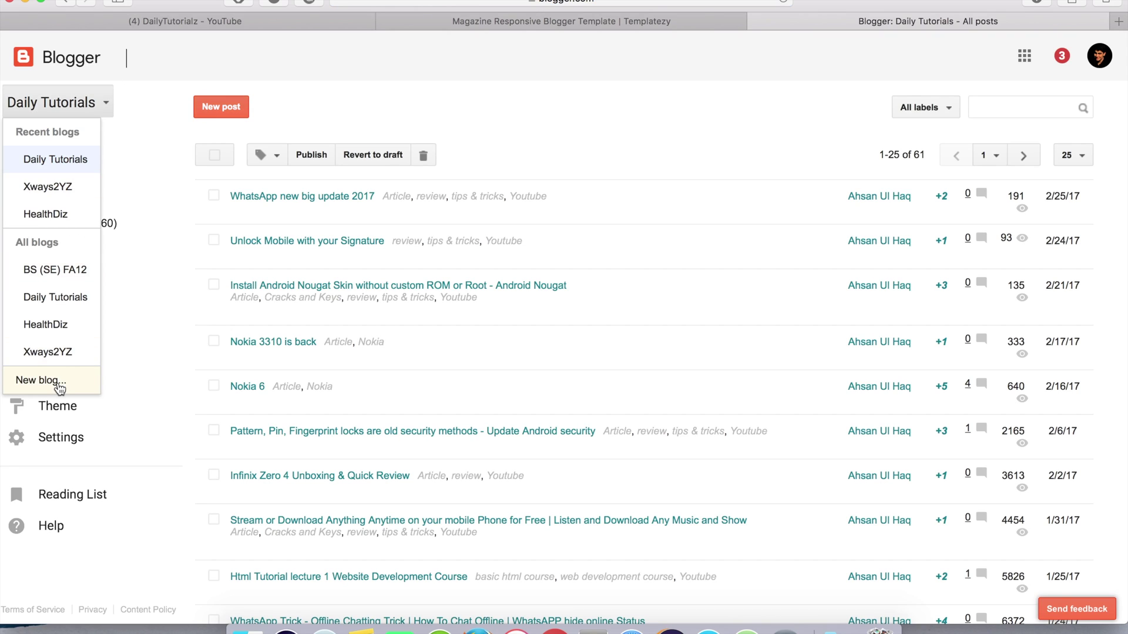
left_click(152, 100)
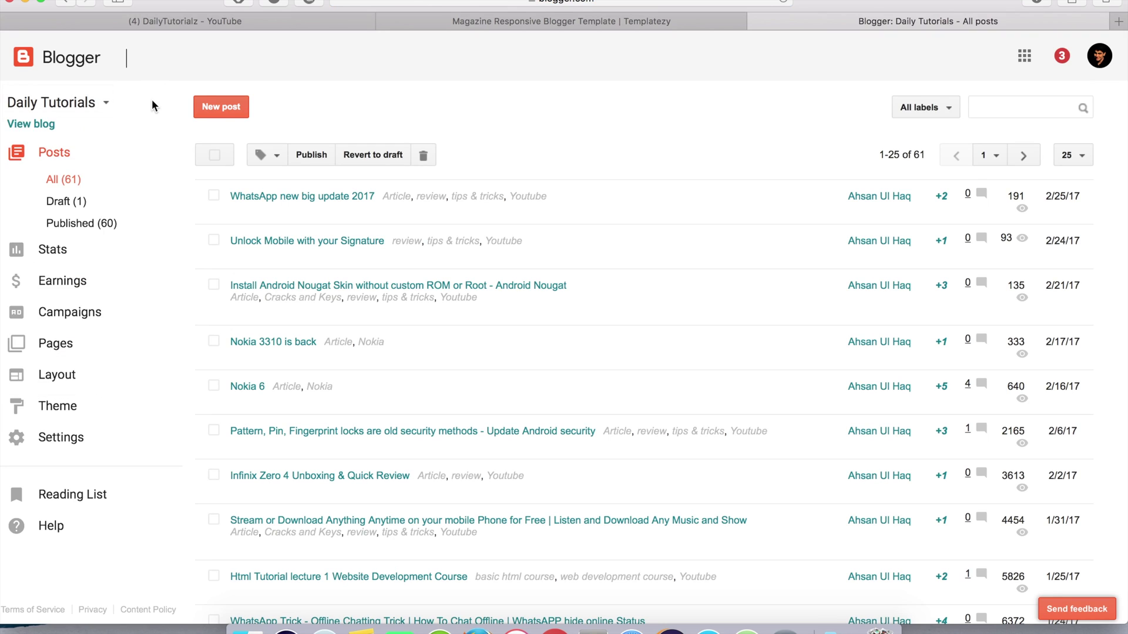
left_click(105, 106)
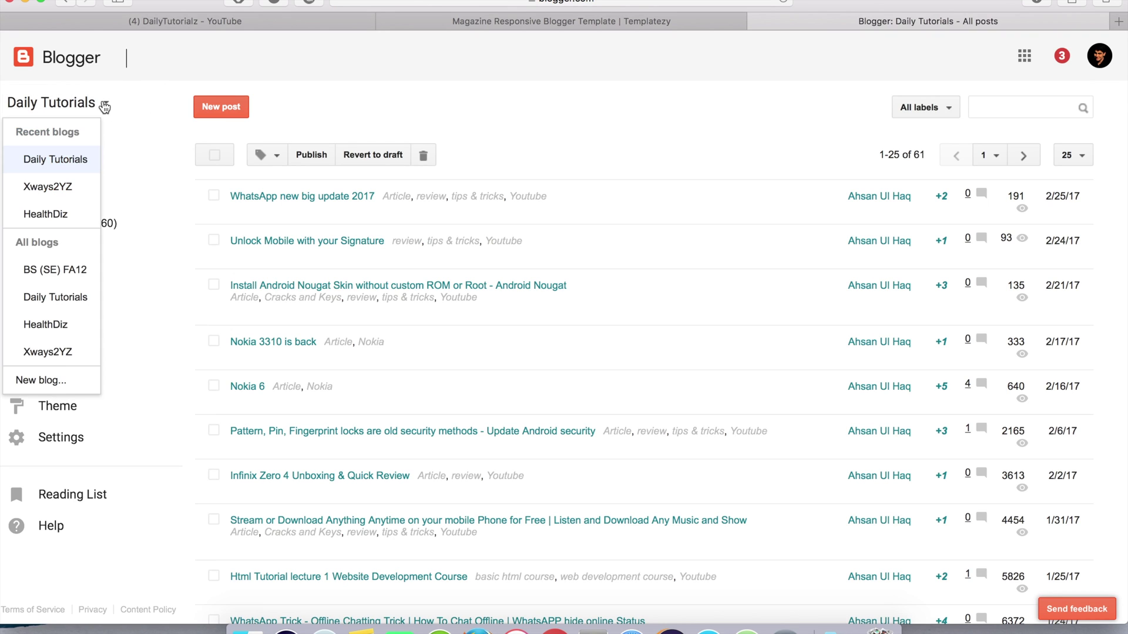
left_click(58, 383)
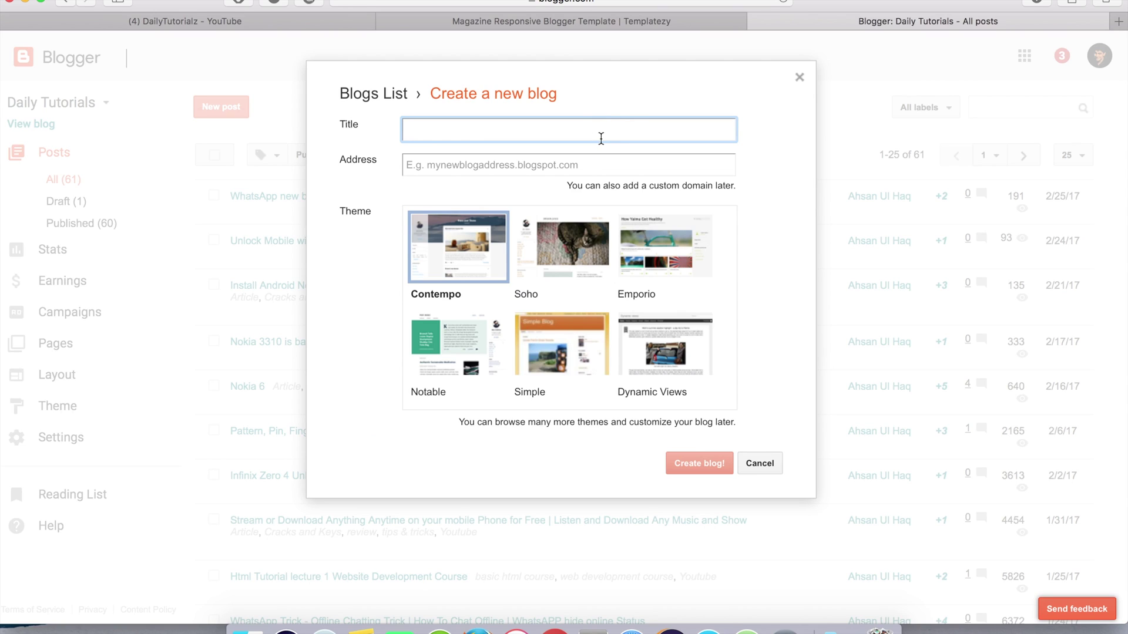
- Enter the blog title 'Daily tutorialz Themes Tutorial', correcting its spelling
type("Daily tutorialz Themes")
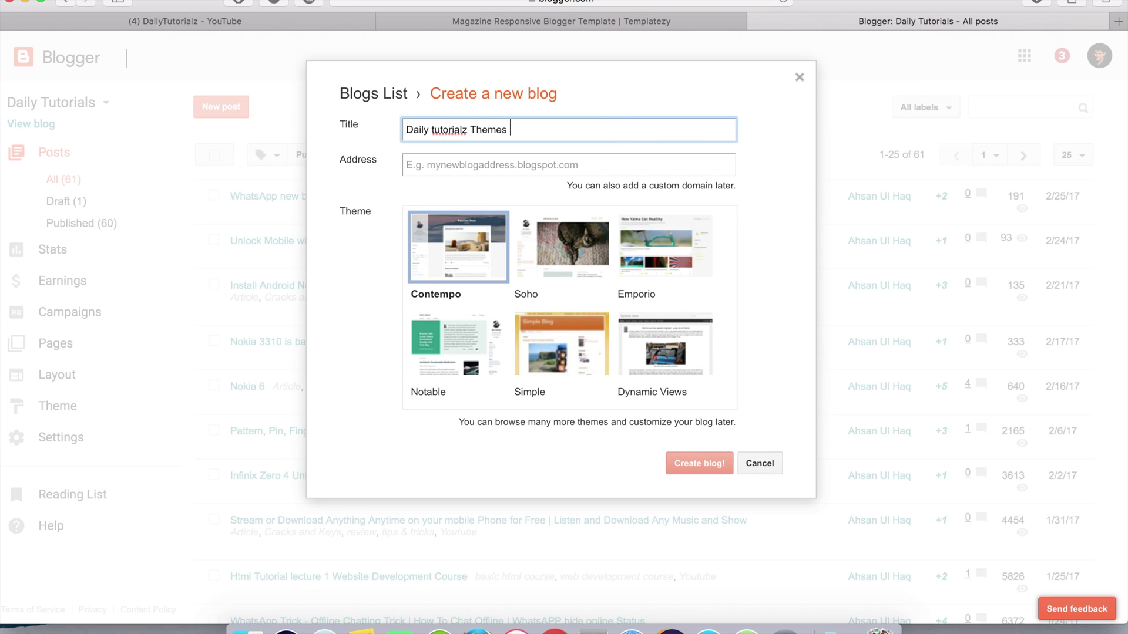
type(" tuot")
key("BackSpace")
key("BackSpace")
type("torial")
left_click(514, 129)
key("BackSpace")
type("T")
left_click(544, 165)
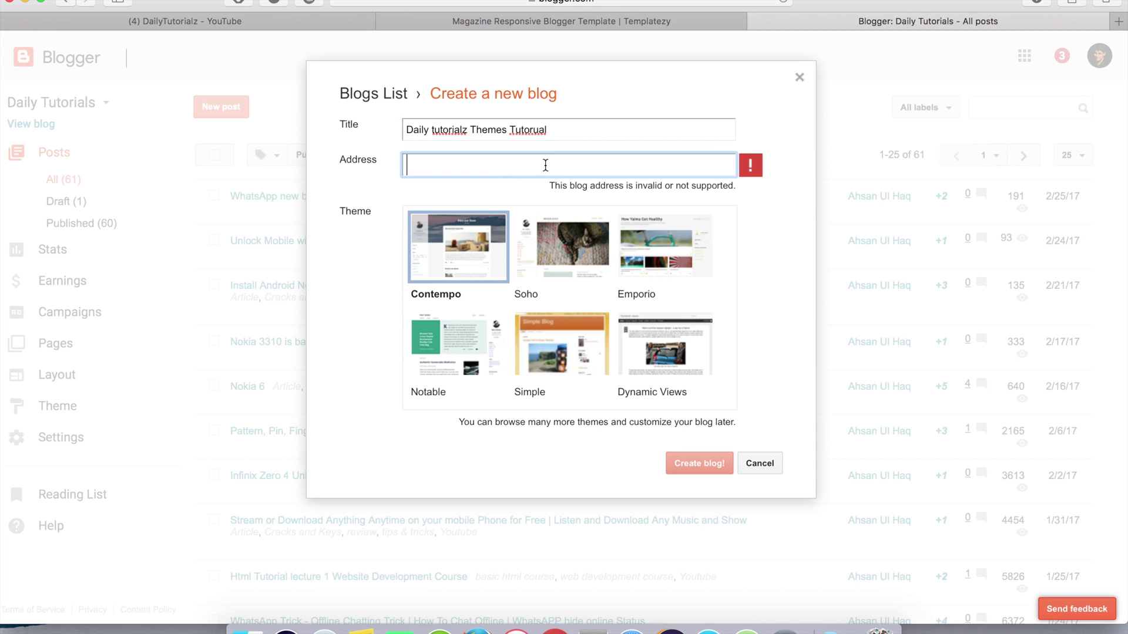
right_click(530, 128)
left_click(558, 136)
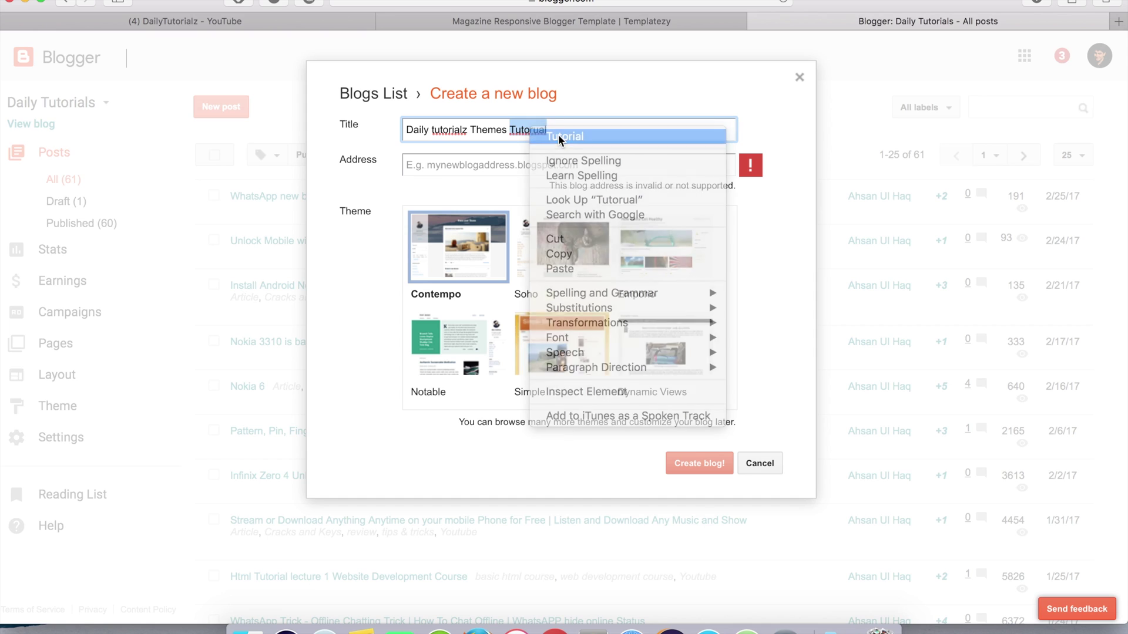
- Set the blog address to Dailytutorialztheme.blogspot.com
left_click(531, 158)
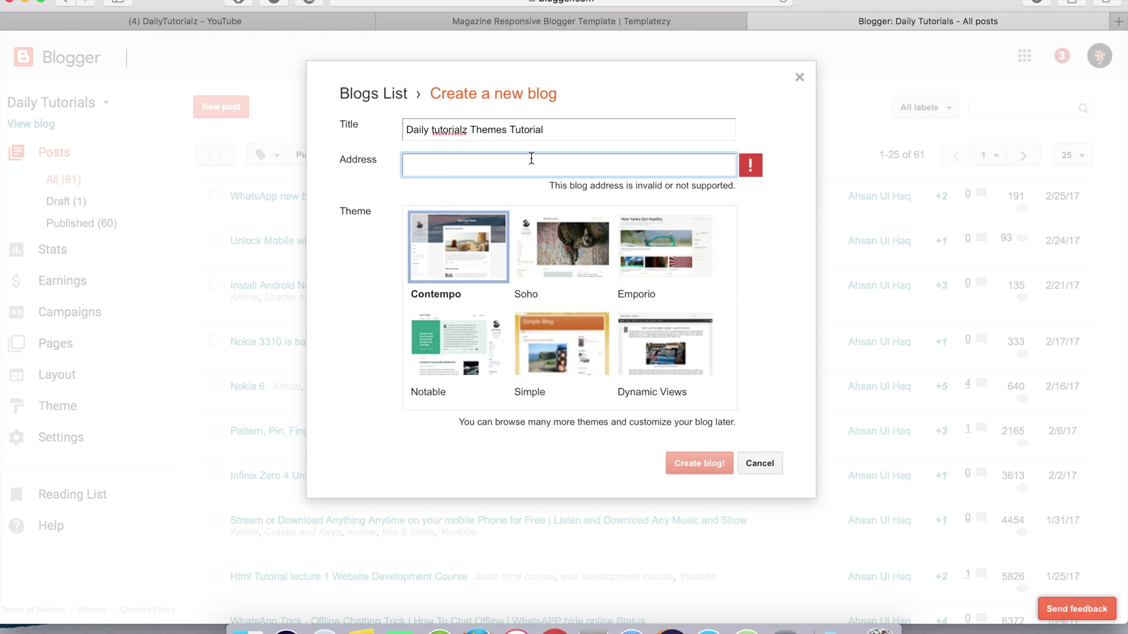
type("ailytutora")
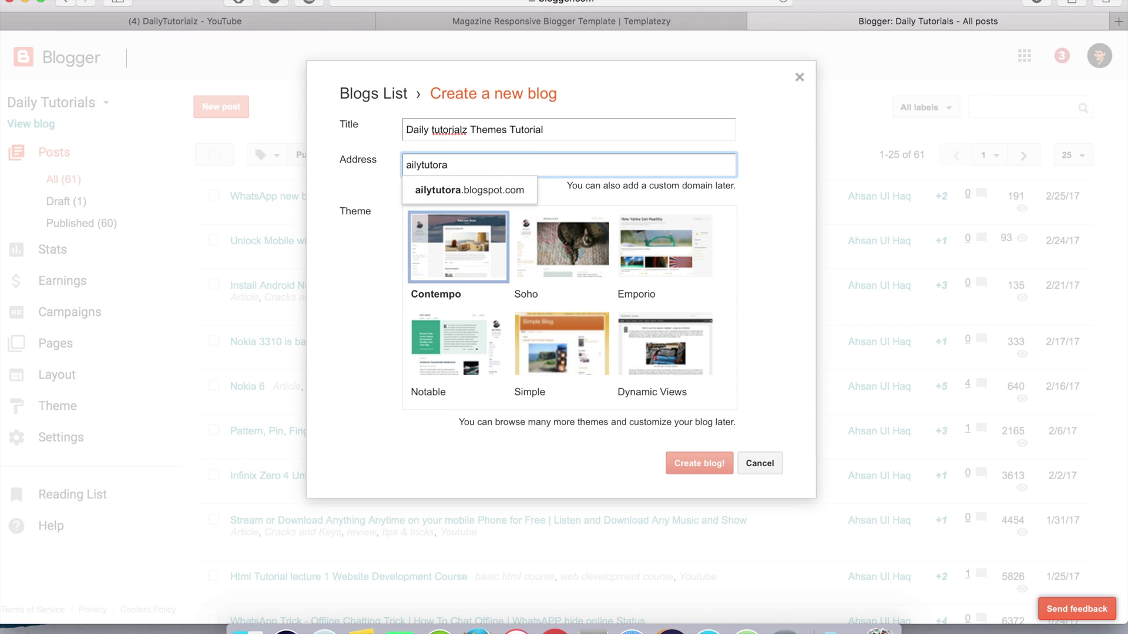
key("super+a")
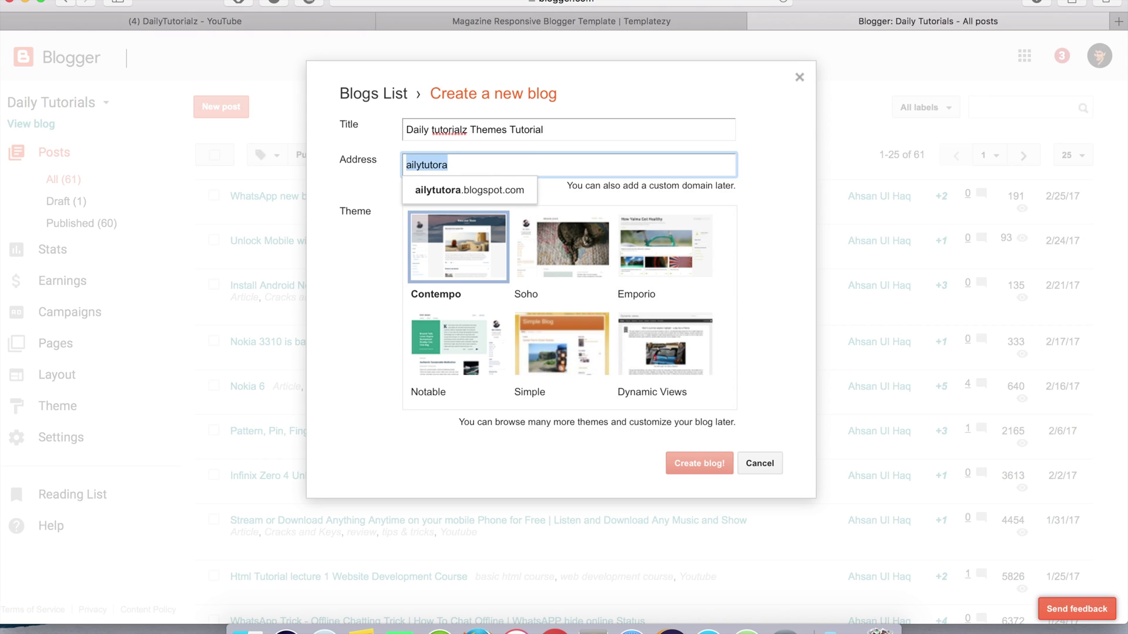
type("d")
key("BackSpace")
type("Dailu")
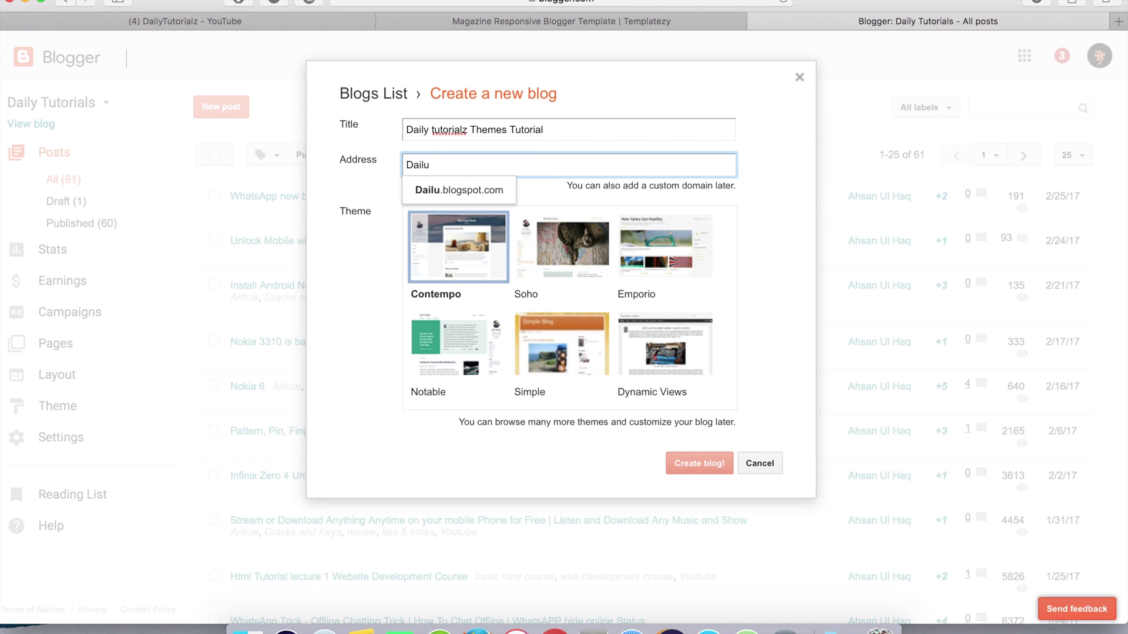
key("BackSpace")
type("ytutorialz")
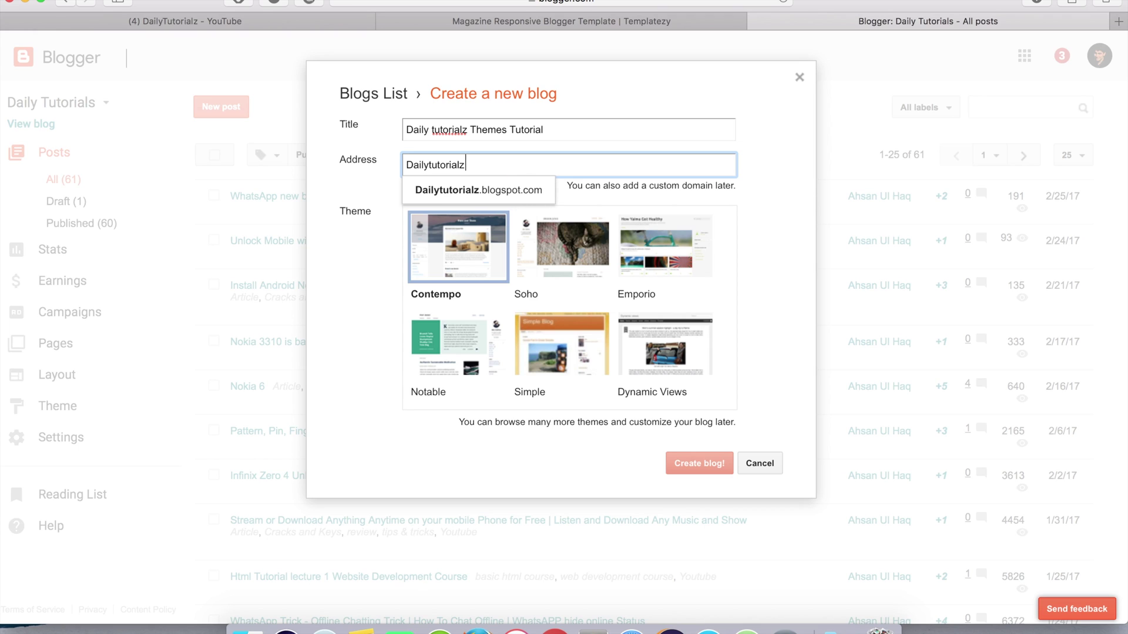
left_click(537, 191)
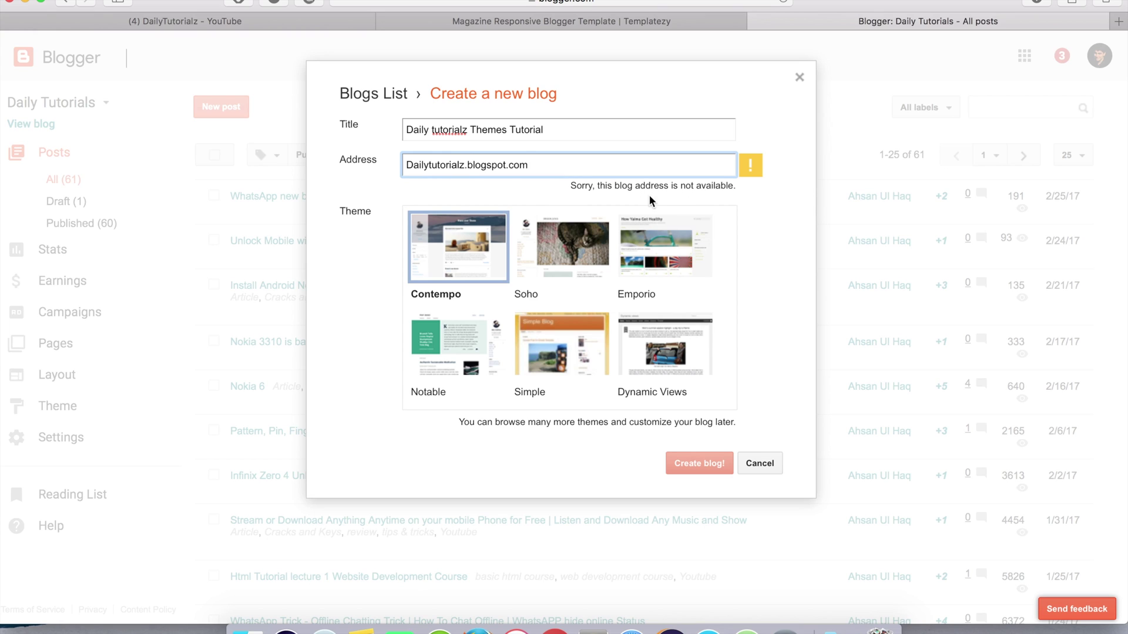
left_click(464, 165)
type("theme")
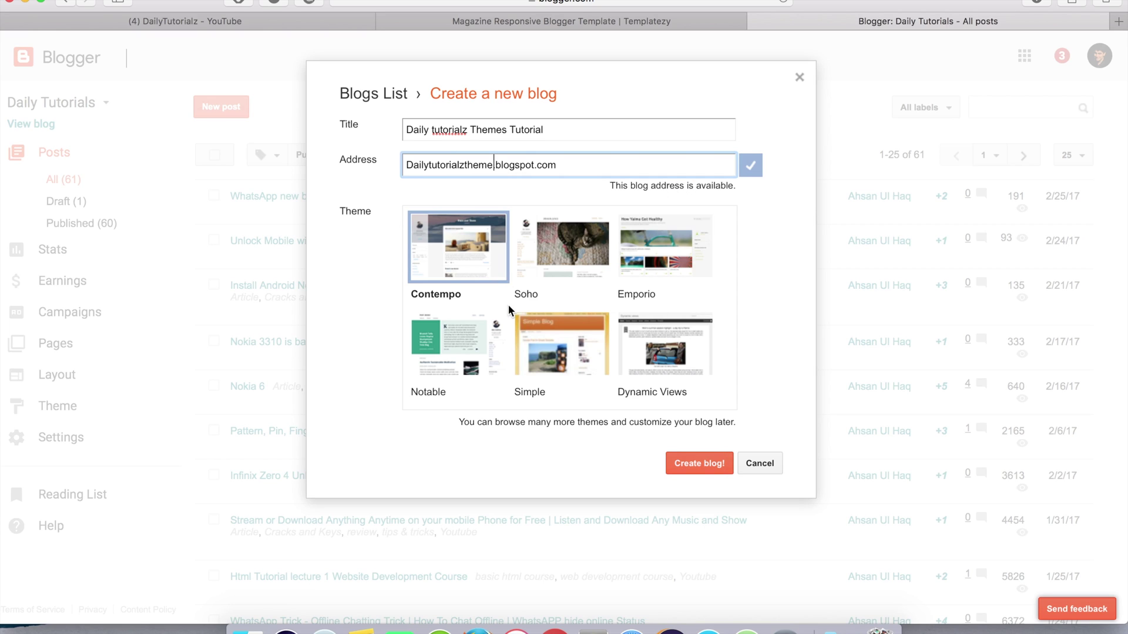
- Keep the Contempo theme and create the blog
scroll(509, 304, "down", 5)
scroll(577, 351, "up", 5)
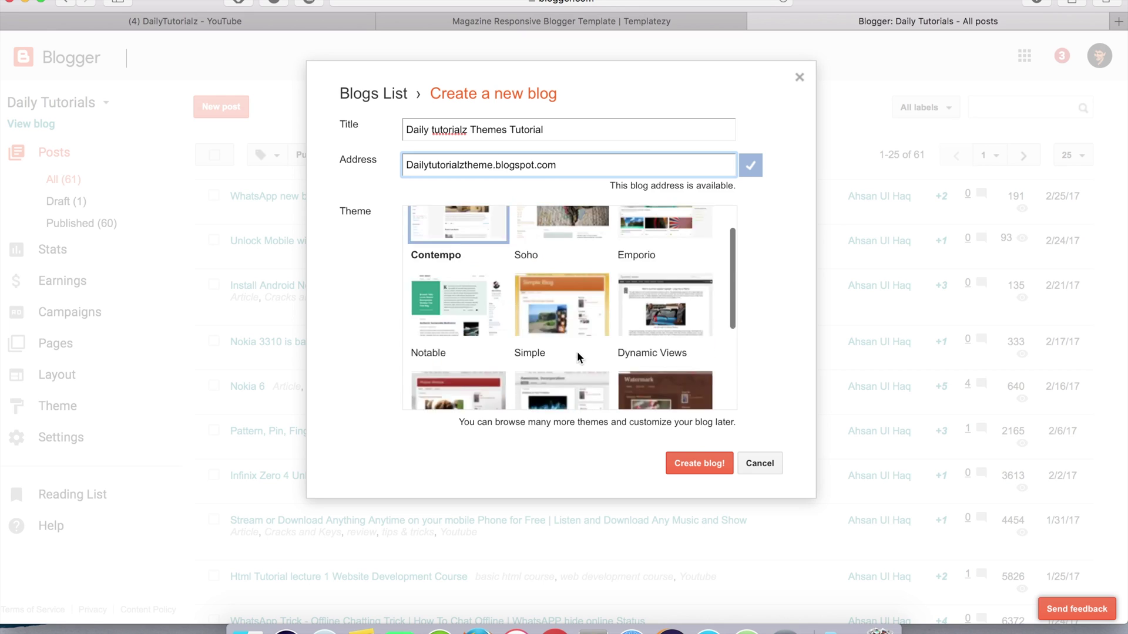
left_click(454, 246)
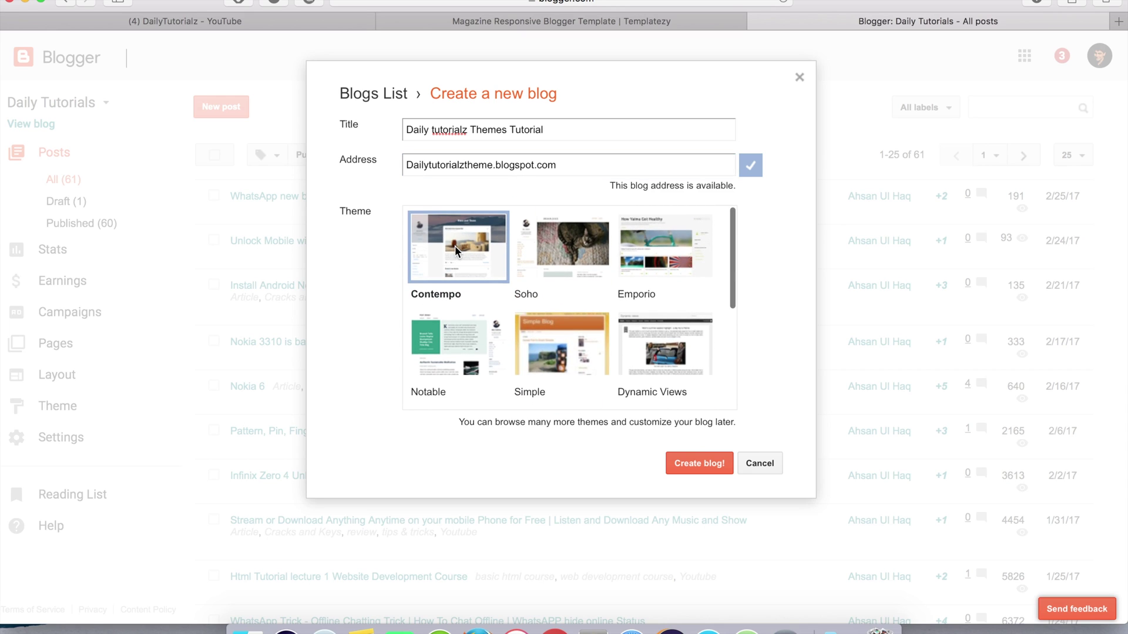
left_click(700, 469)
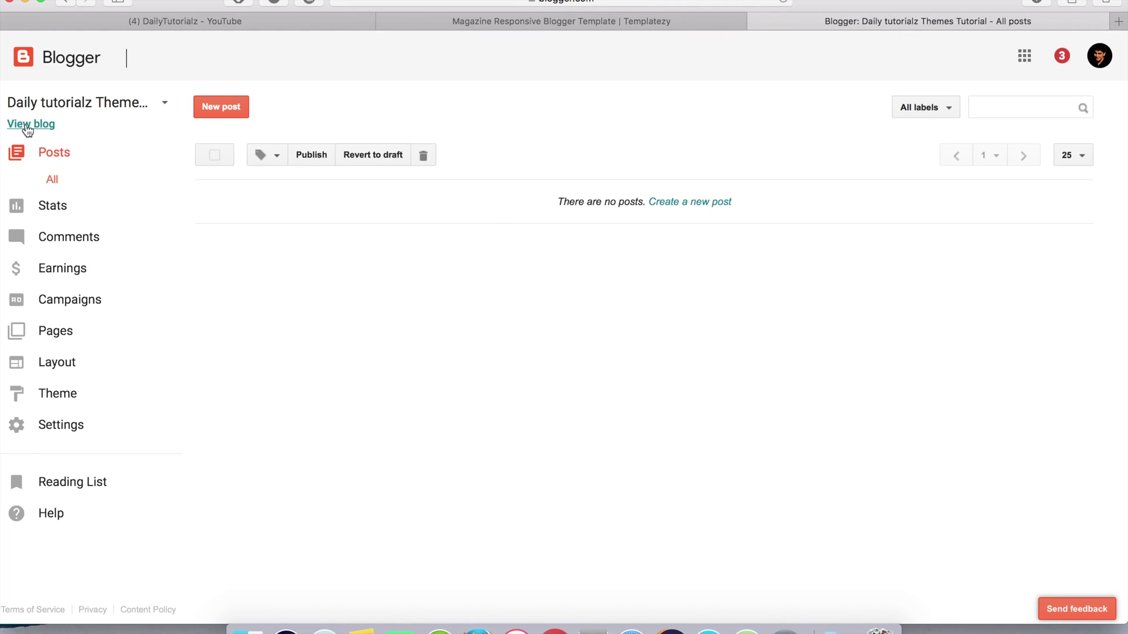
- Preview the new blog in a separate tab, close it, and go to the Theme page
left_click(27, 125)
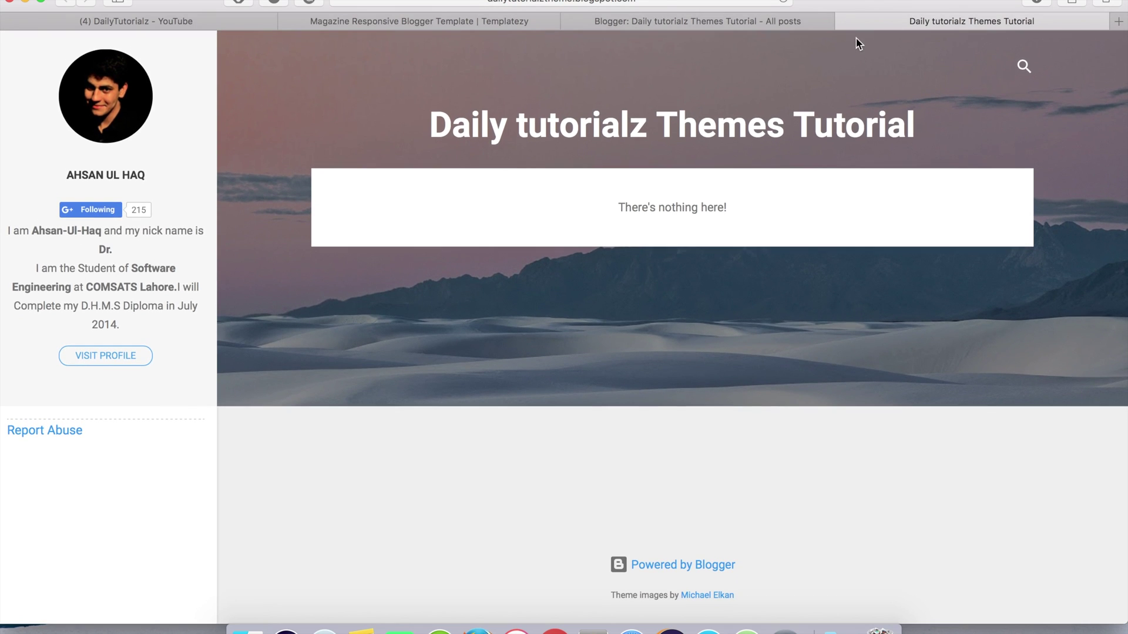
left_click(842, 20)
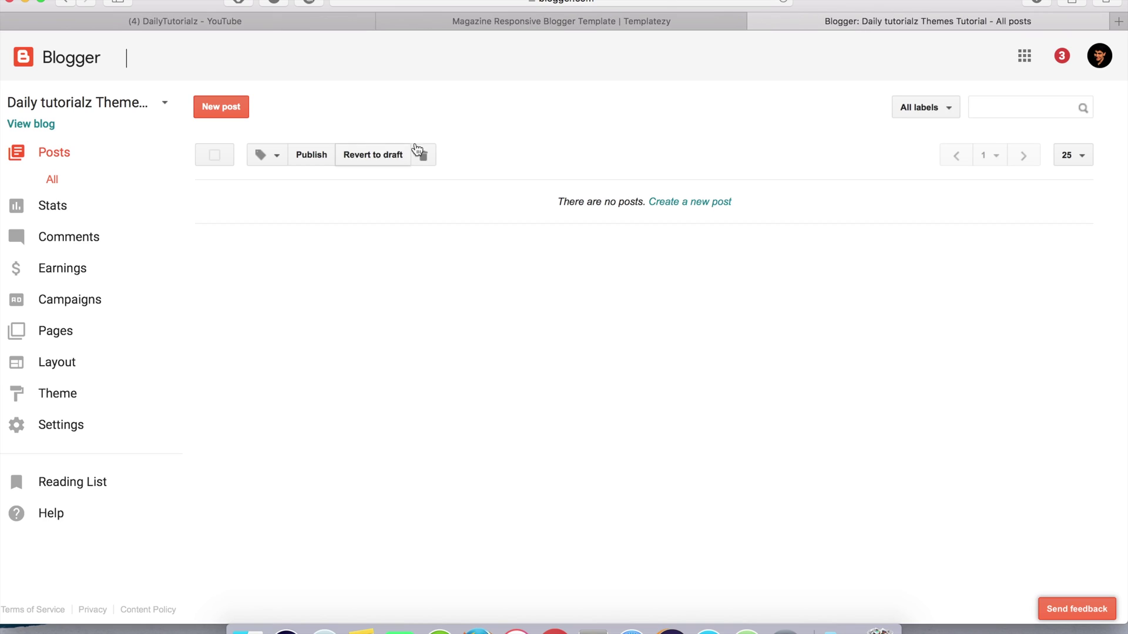
left_click(67, 396)
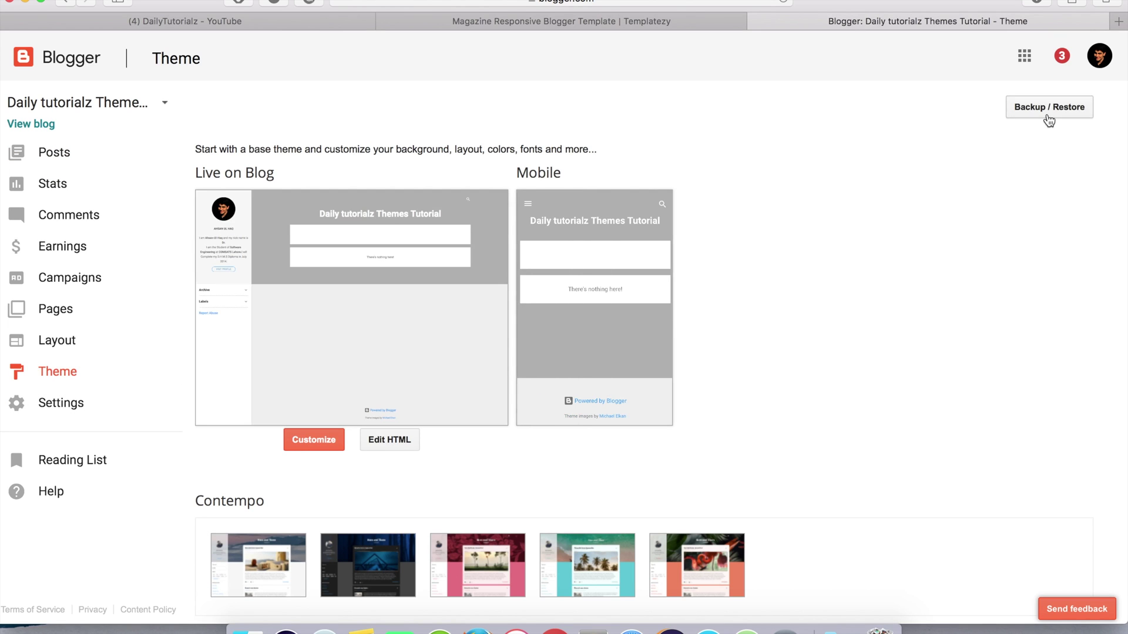
- Restore the blog theme from Downloads/Magazine-Theme/Magazine.xml via Backup / Restore
left_click(1027, 109)
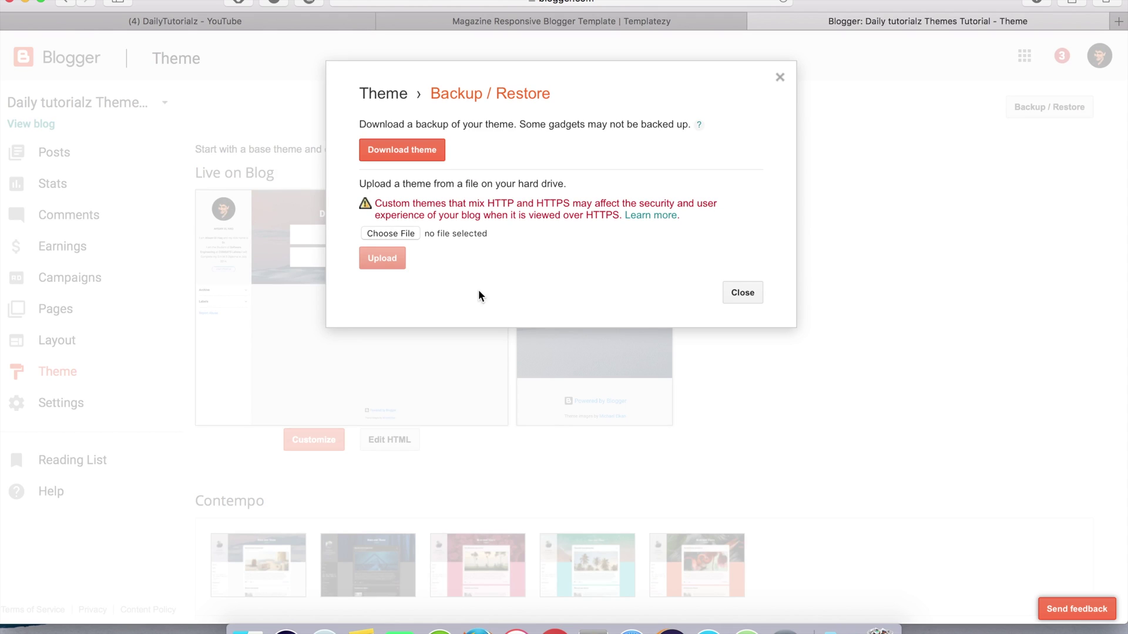
left_click(390, 233)
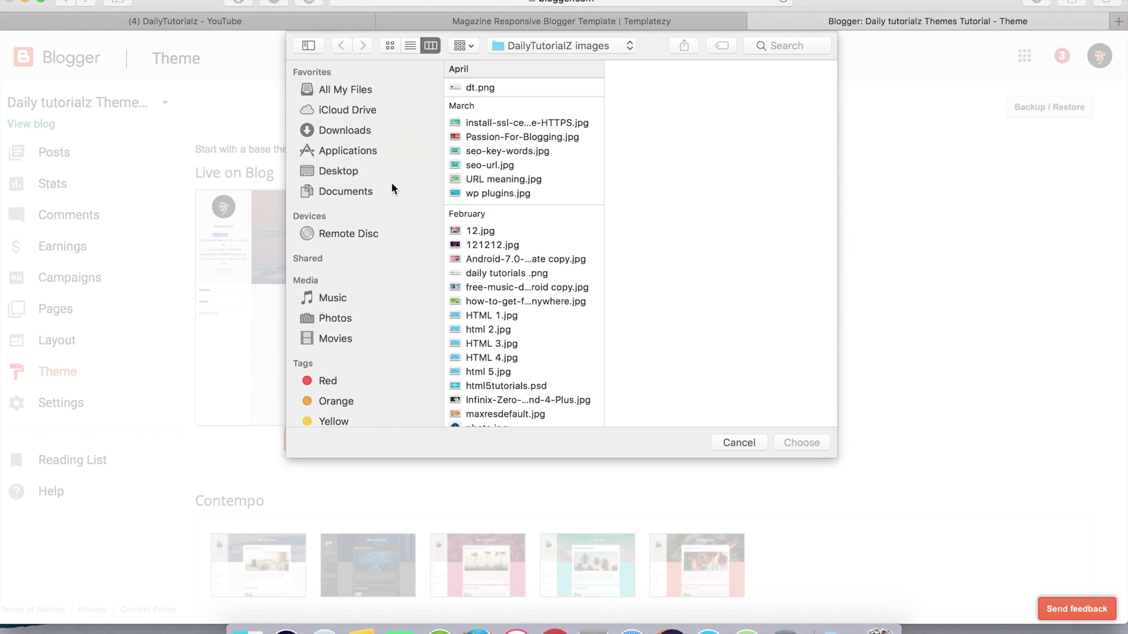
left_click(336, 132)
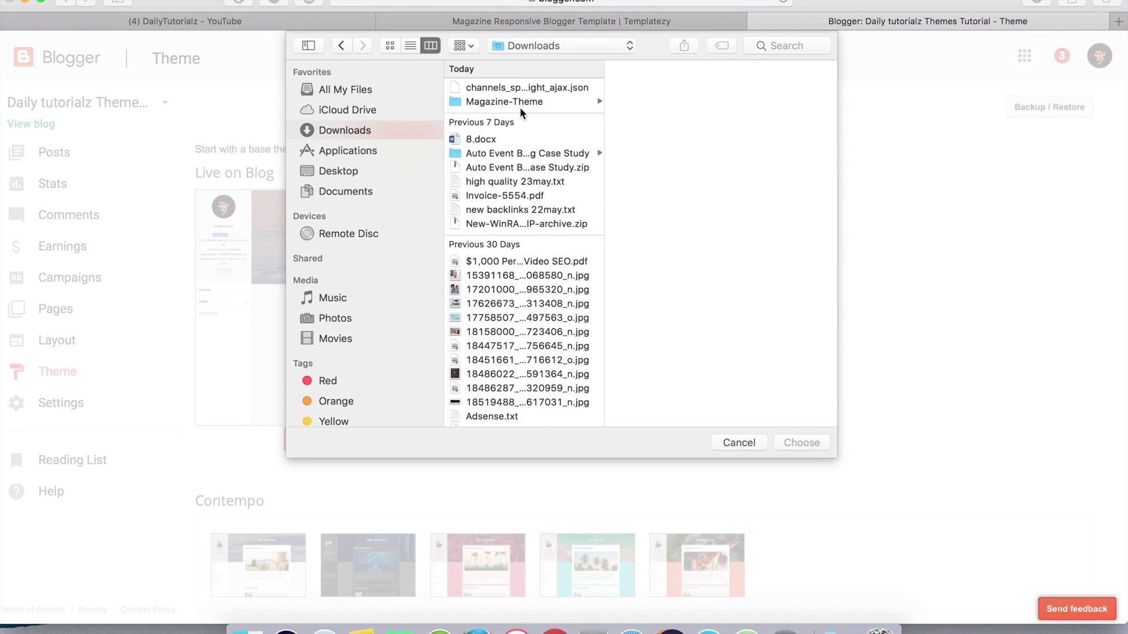
left_click(516, 101)
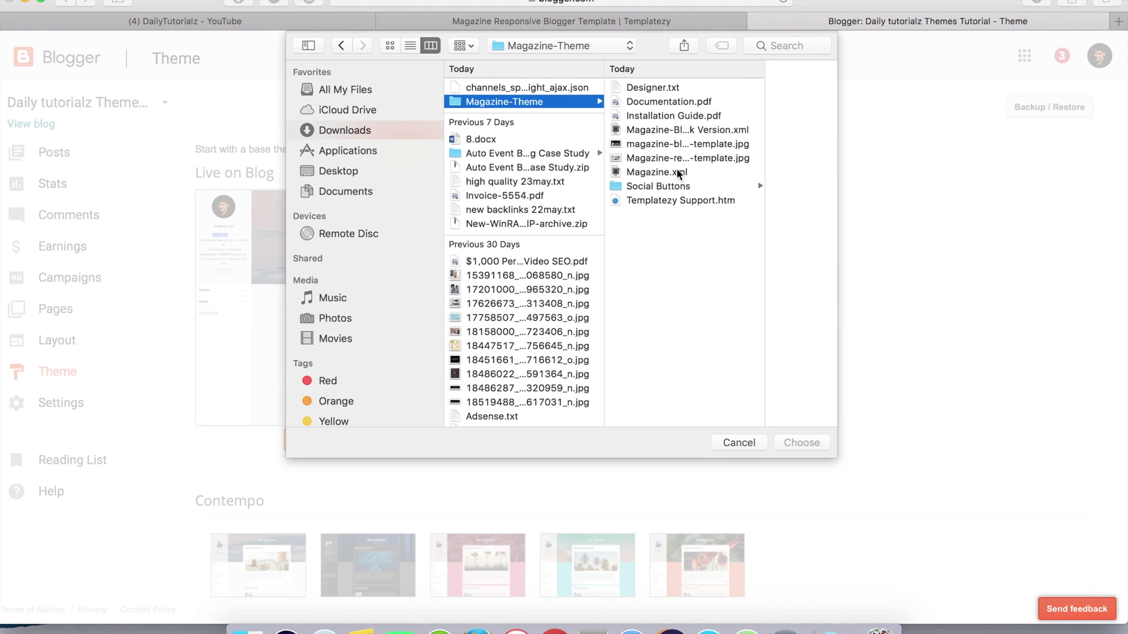
left_click(672, 186)
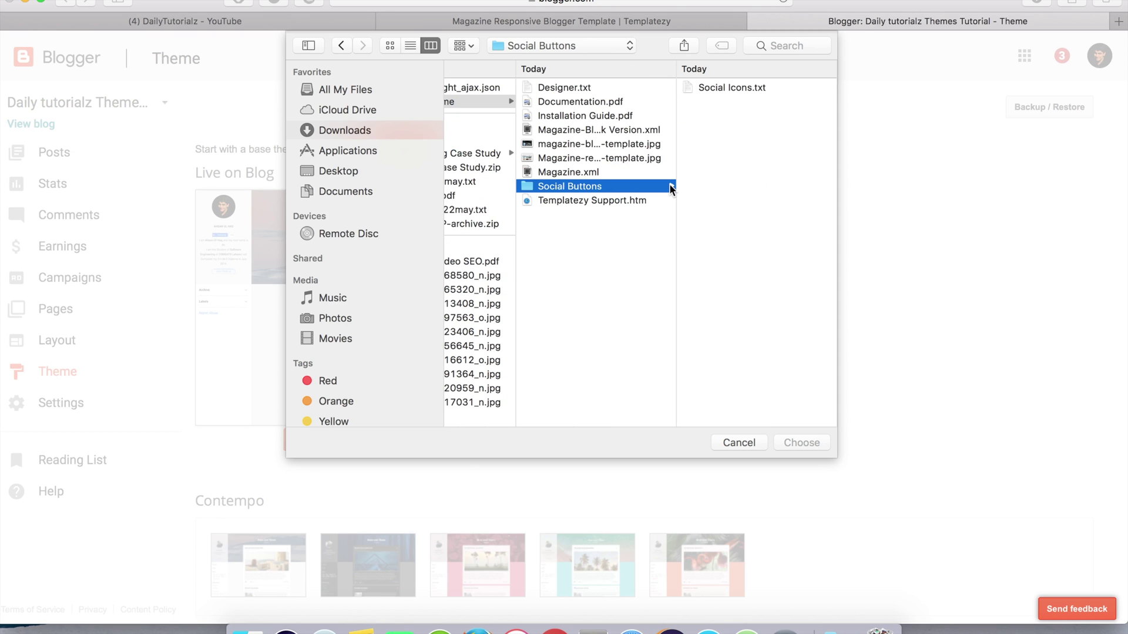
key("Left")
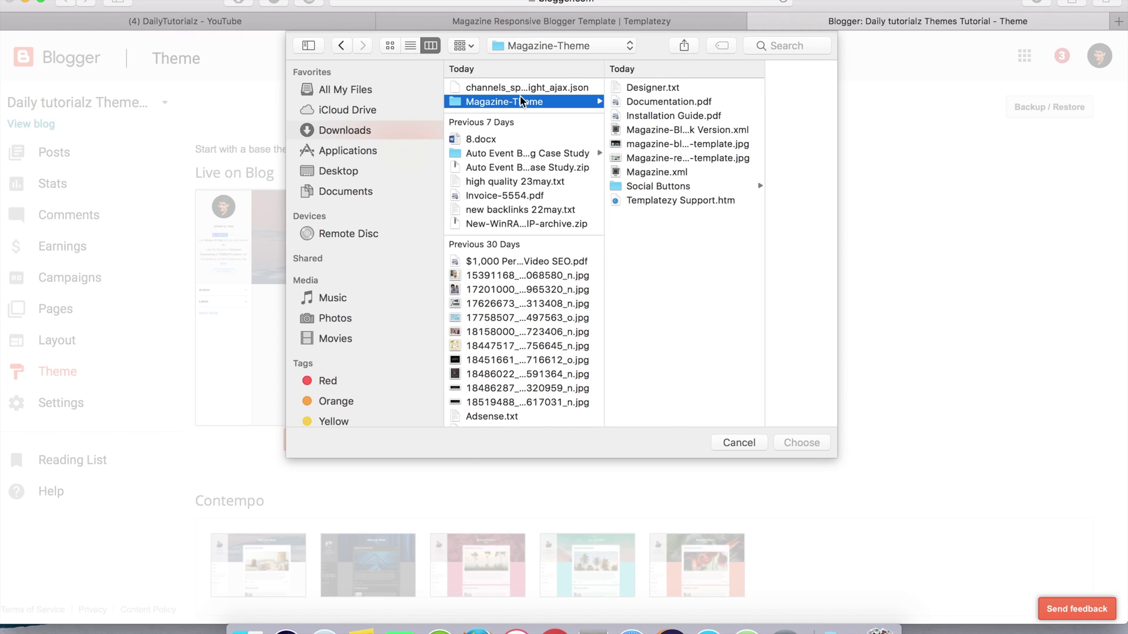
left_click(676, 88)
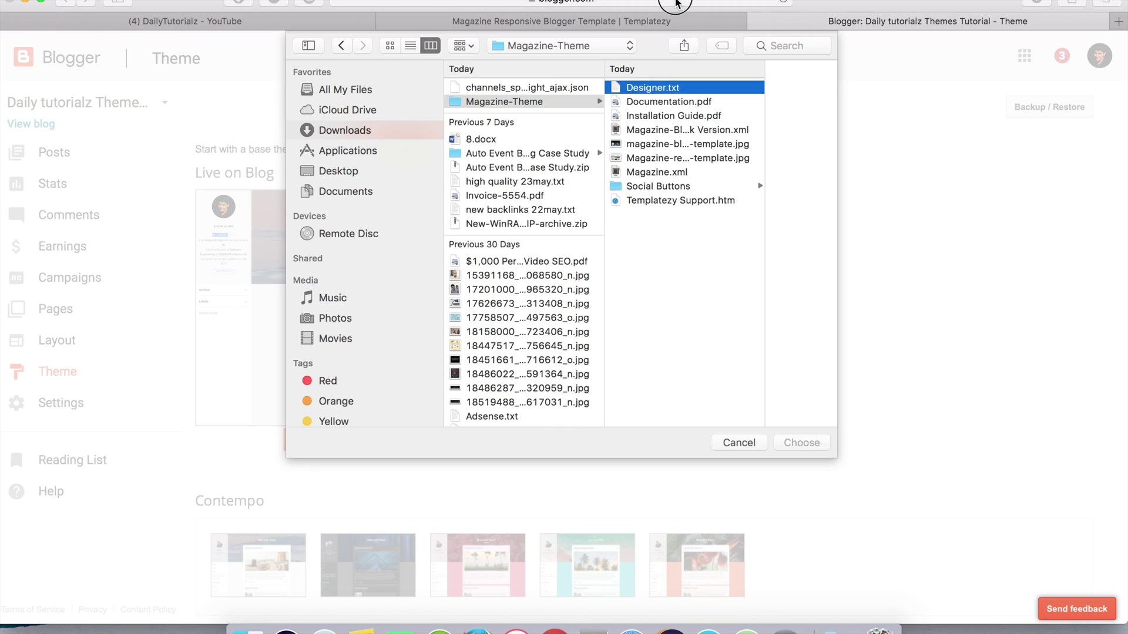
left_click(584, 186)
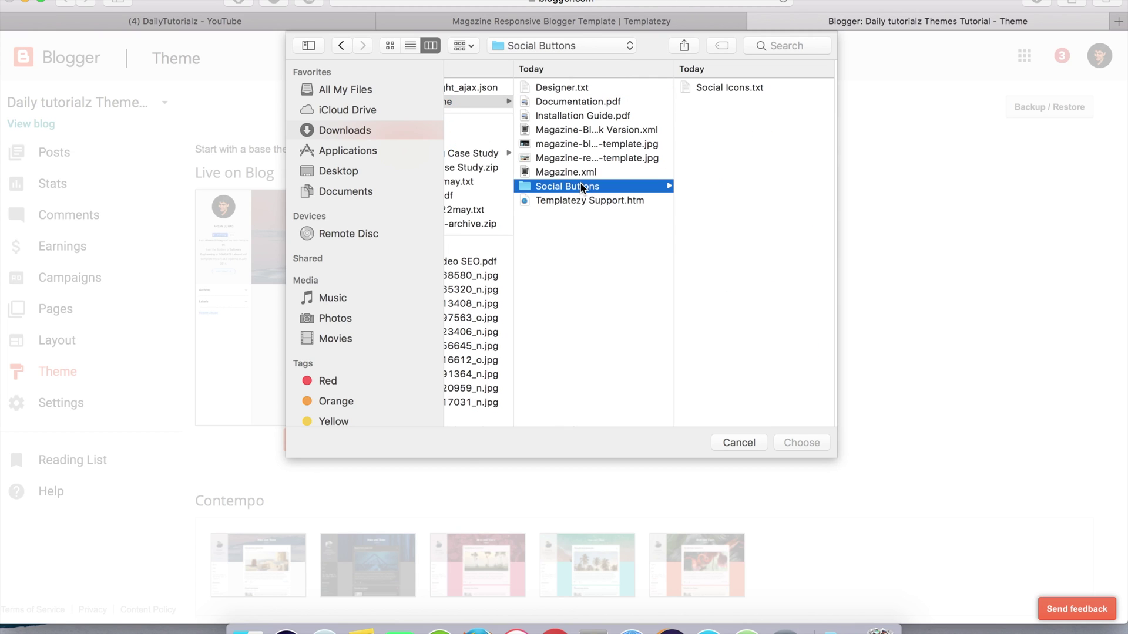
left_click(585, 171)
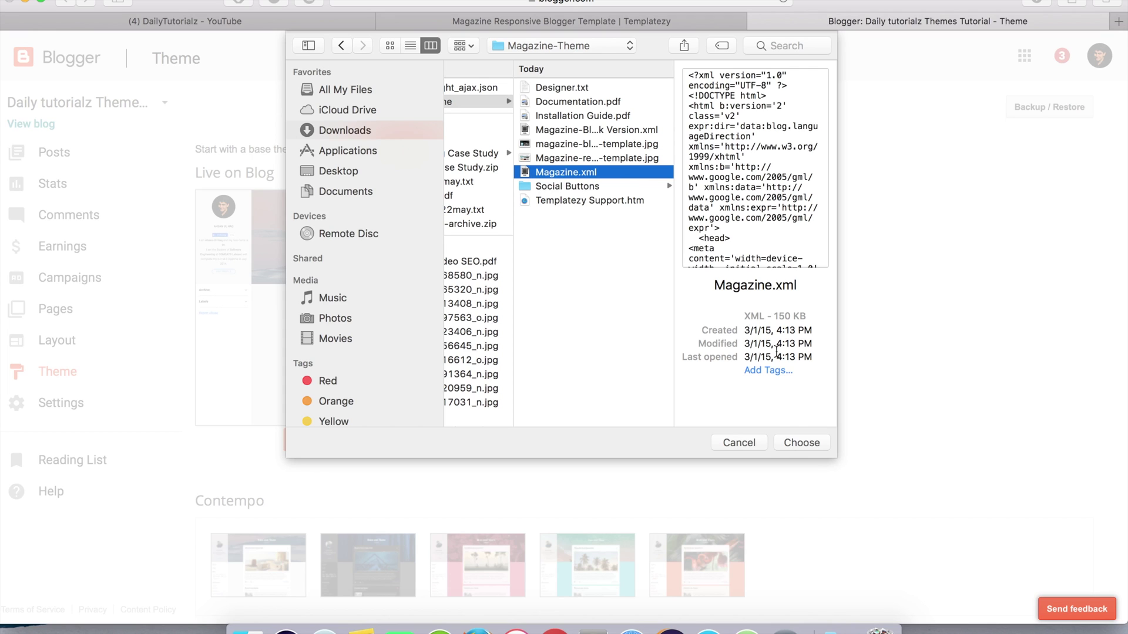
left_click(788, 443)
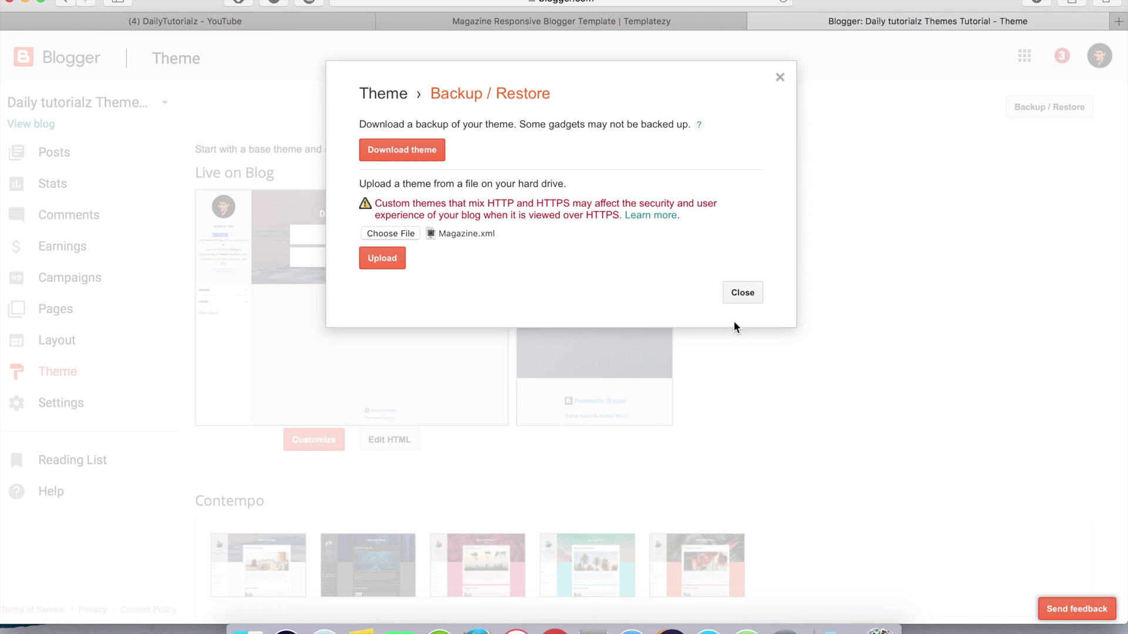
left_click(392, 262)
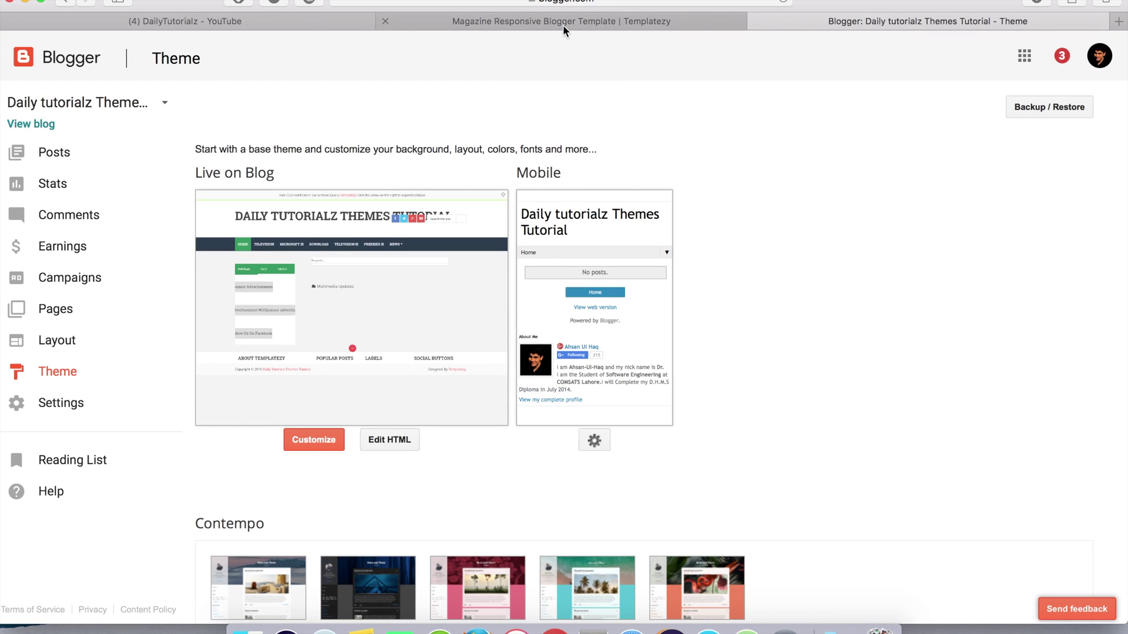
- Review the new Magazine layout on the live blog, then return to Blogger's posts list
left_click(483, 22)
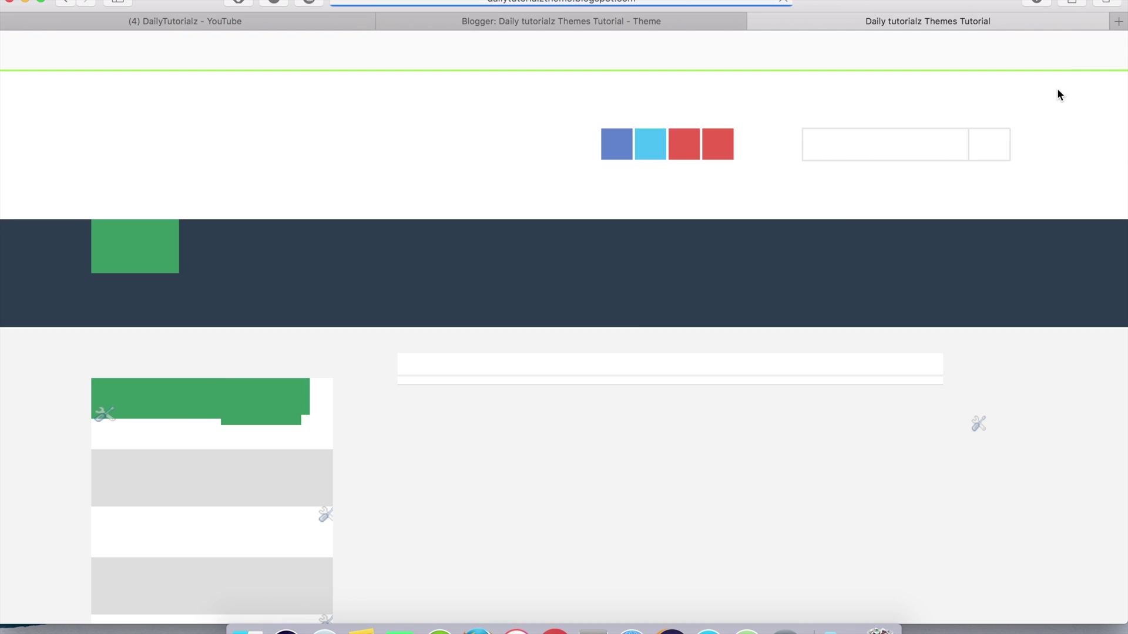
scroll(373, 436, "down", 5)
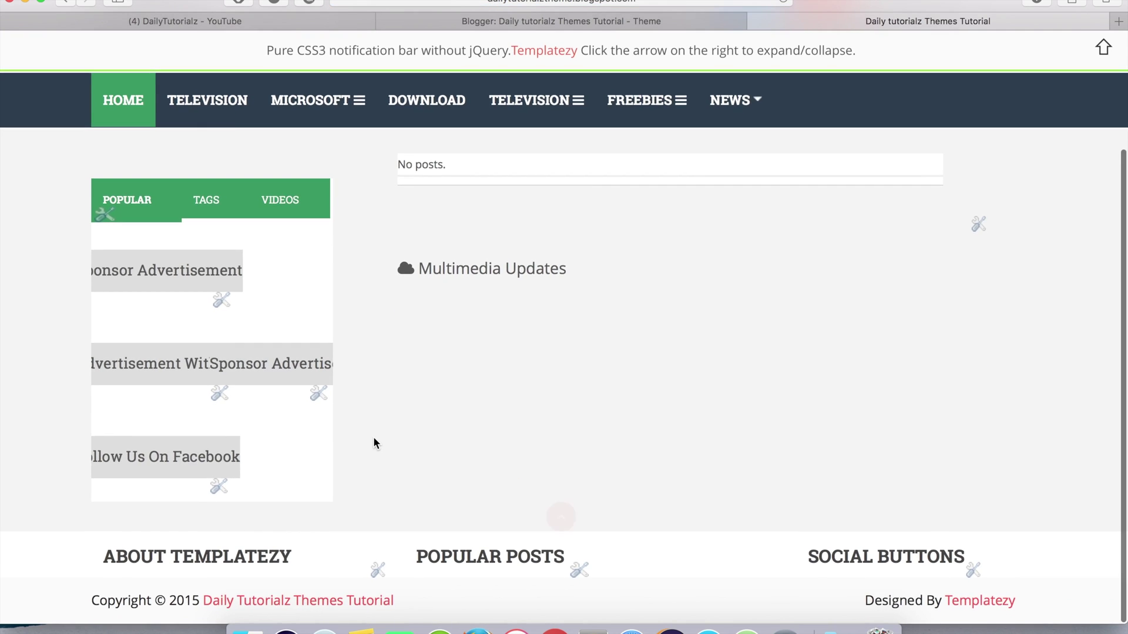
scroll(374, 438, "up", 5)
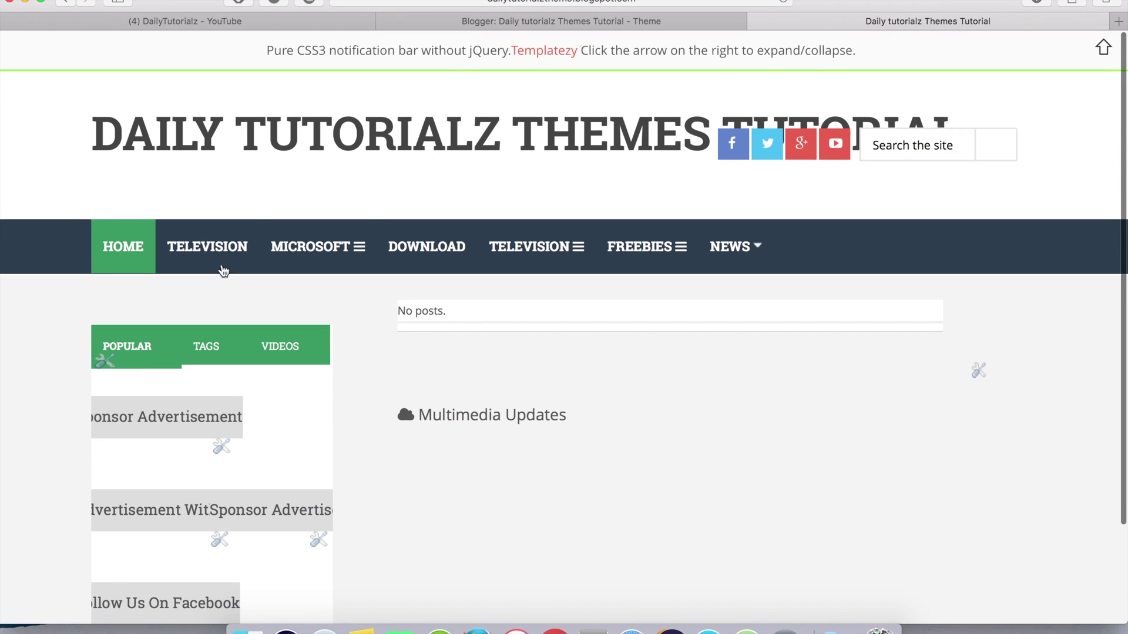
mouse_move(536, 251)
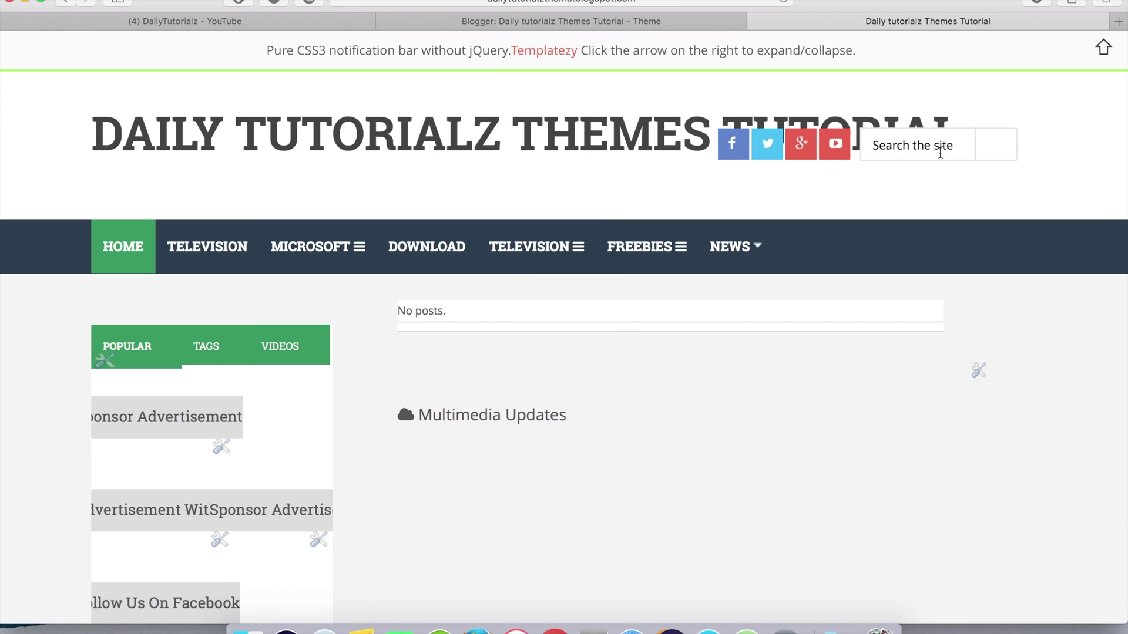
scroll(673, 381, "down", 3)
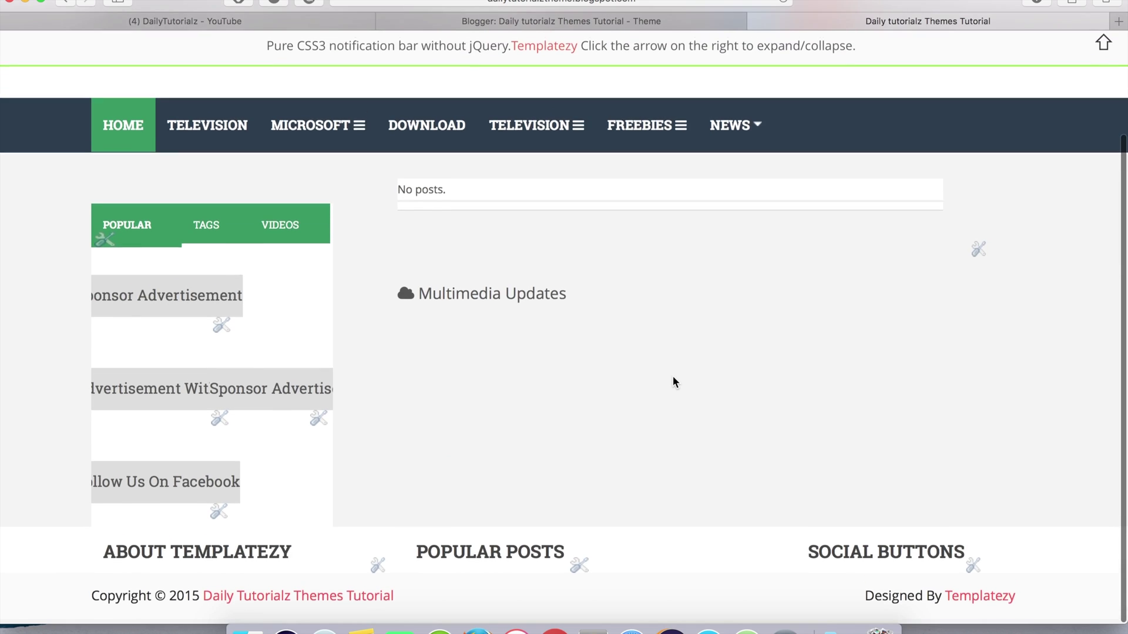
scroll(672, 381, "up", 3)
scroll(770, 426, "down", 3)
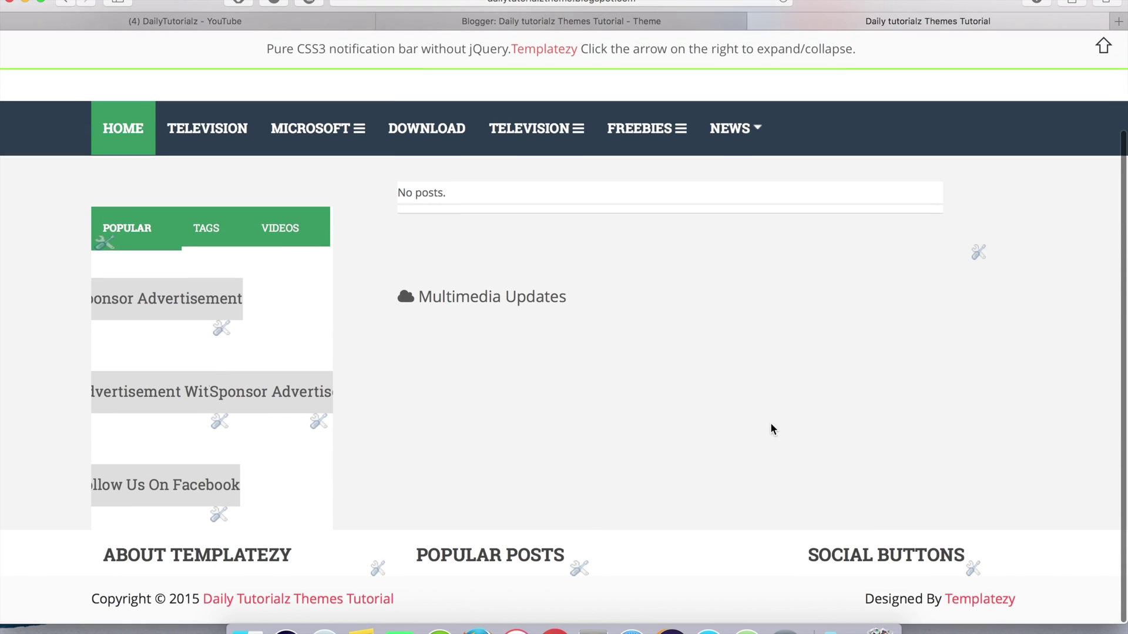
scroll(757, 329, "up", 3)
left_click(697, 20)
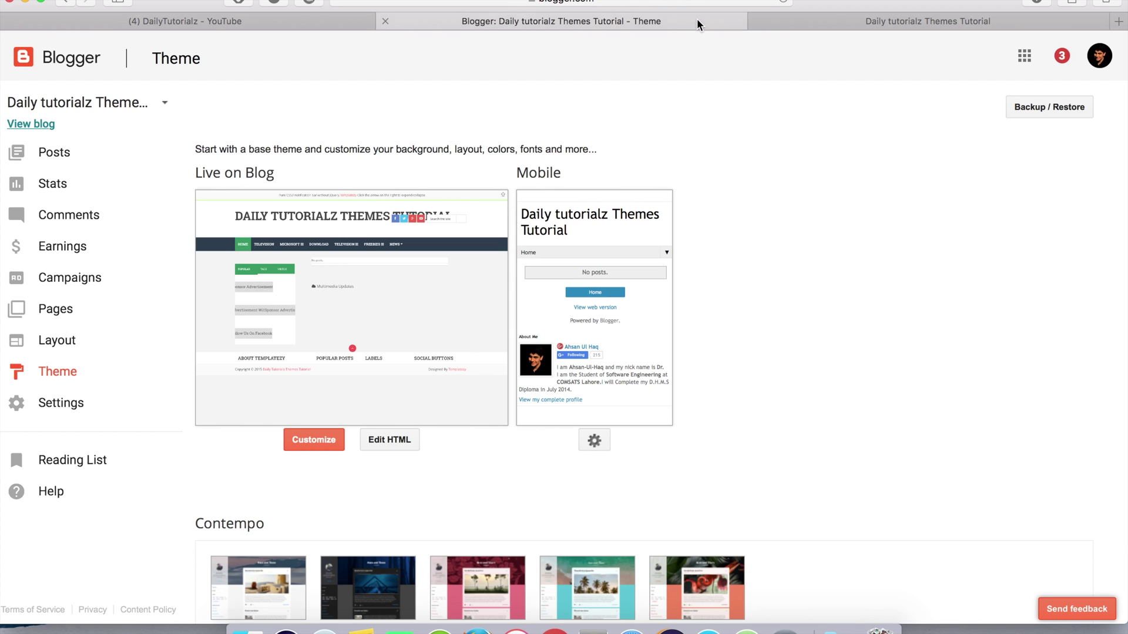
left_click(52, 152)
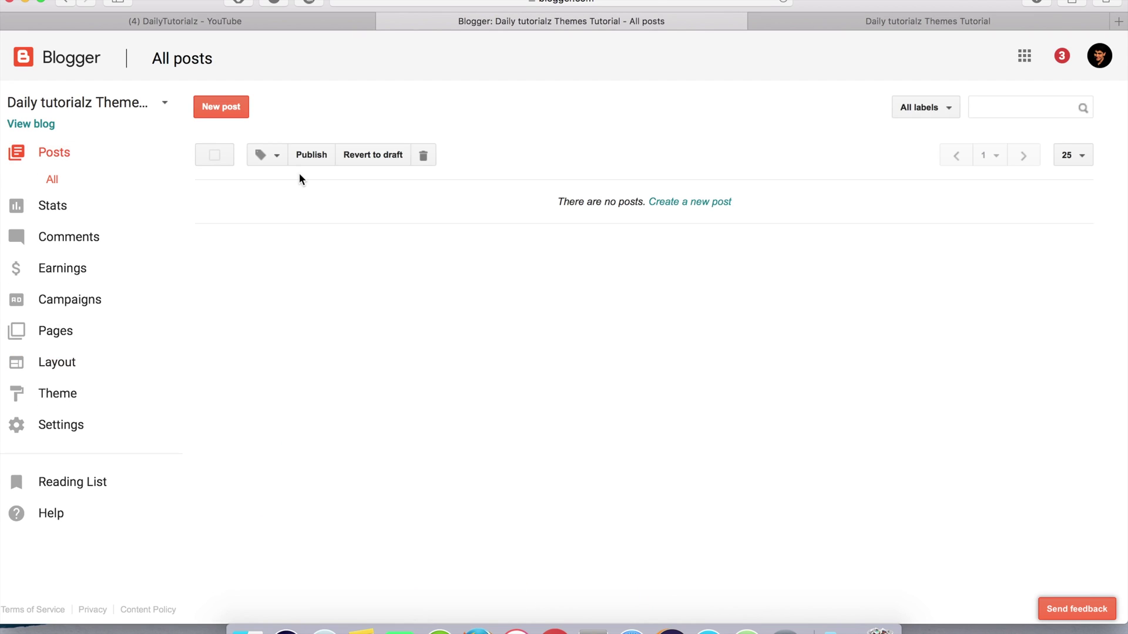
- Start a new post titled 'First Post' and place the cursor in its body
left_click(233, 107)
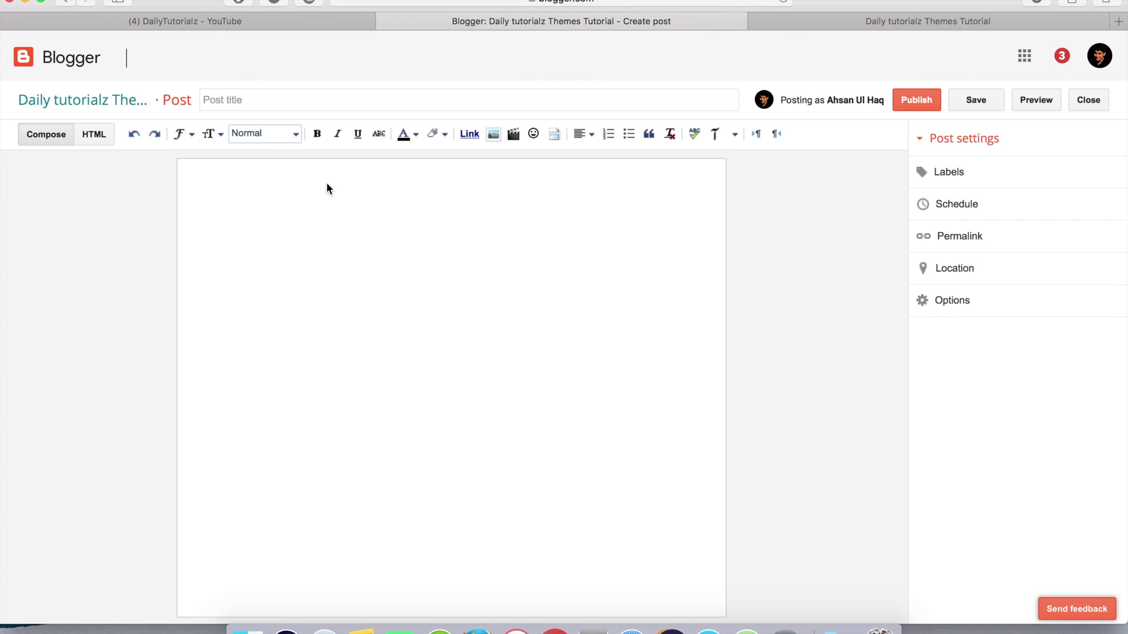
left_click(304, 105)
type("Firs")
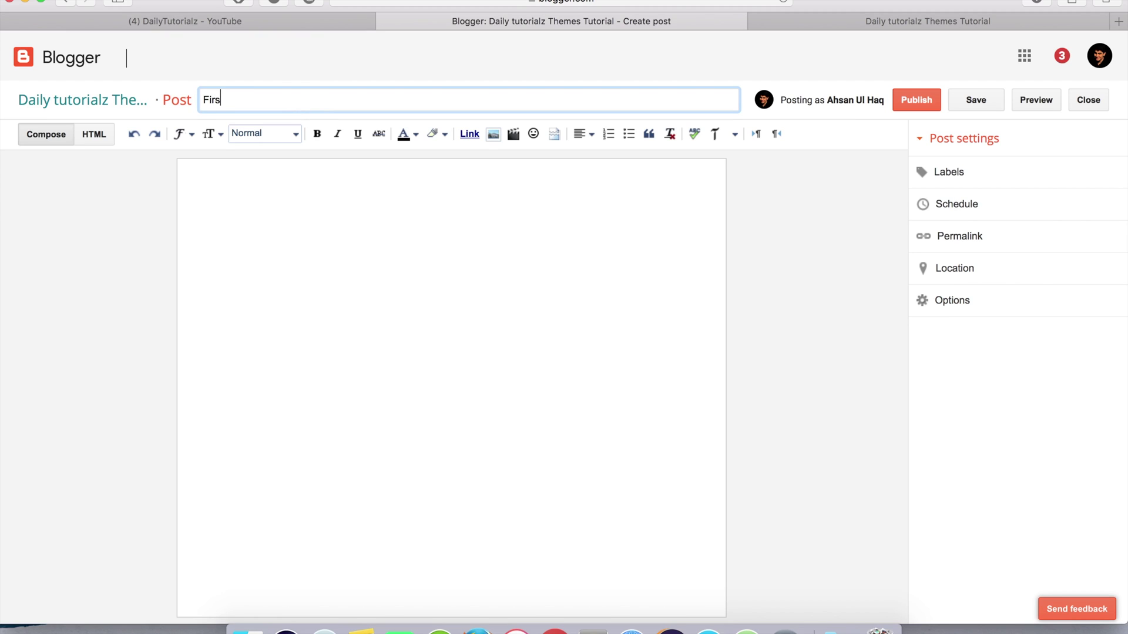
type("y")
key("BackSpace")
key("BackSpace")
left_click(325, 217)
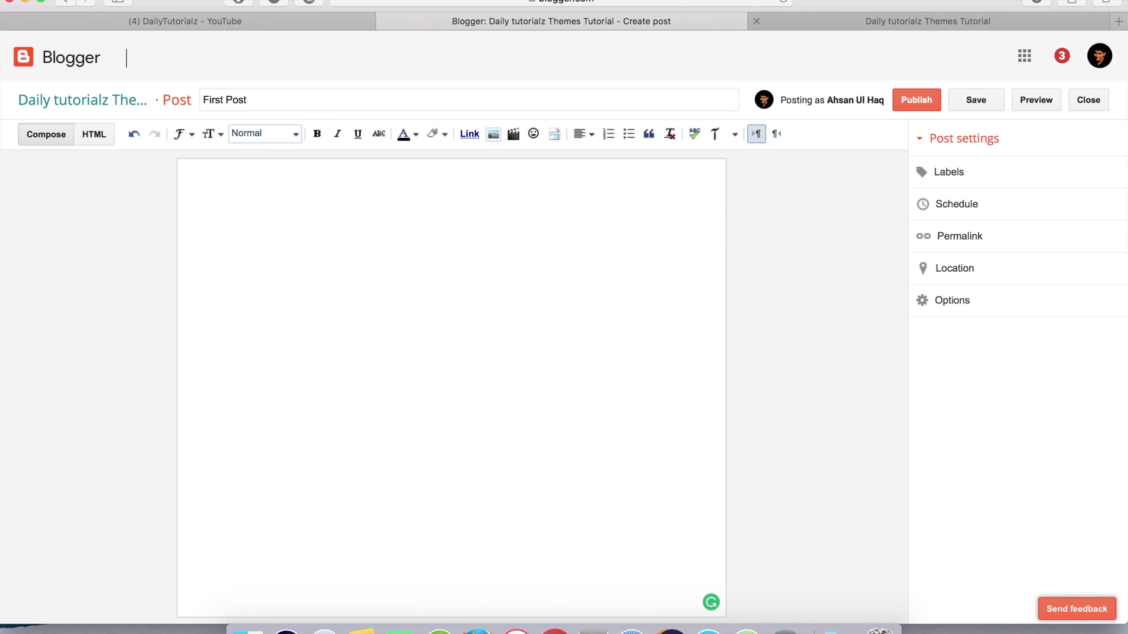
- Search Google Images for 'free image' in a new tab
left_click(1117, 23)
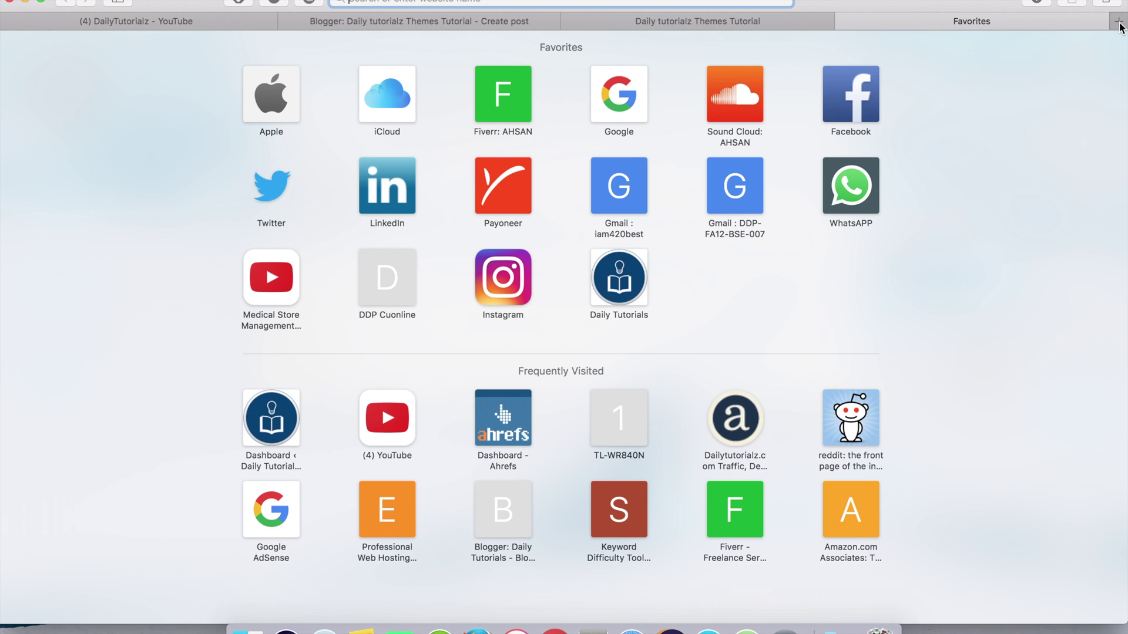
type("hree iamge")
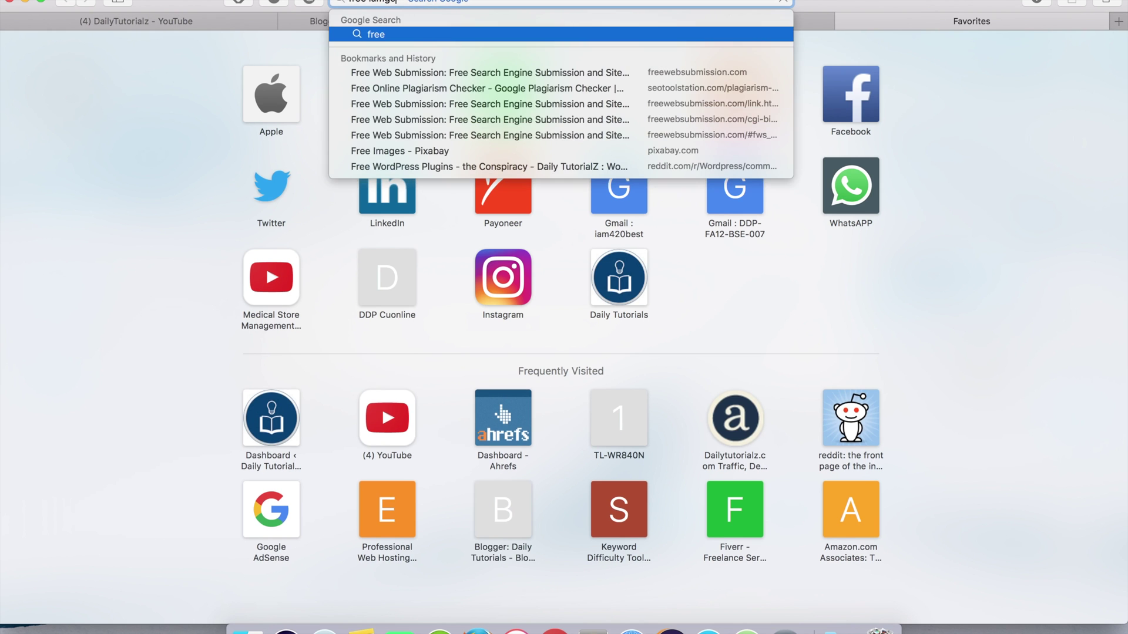
key("Escape")
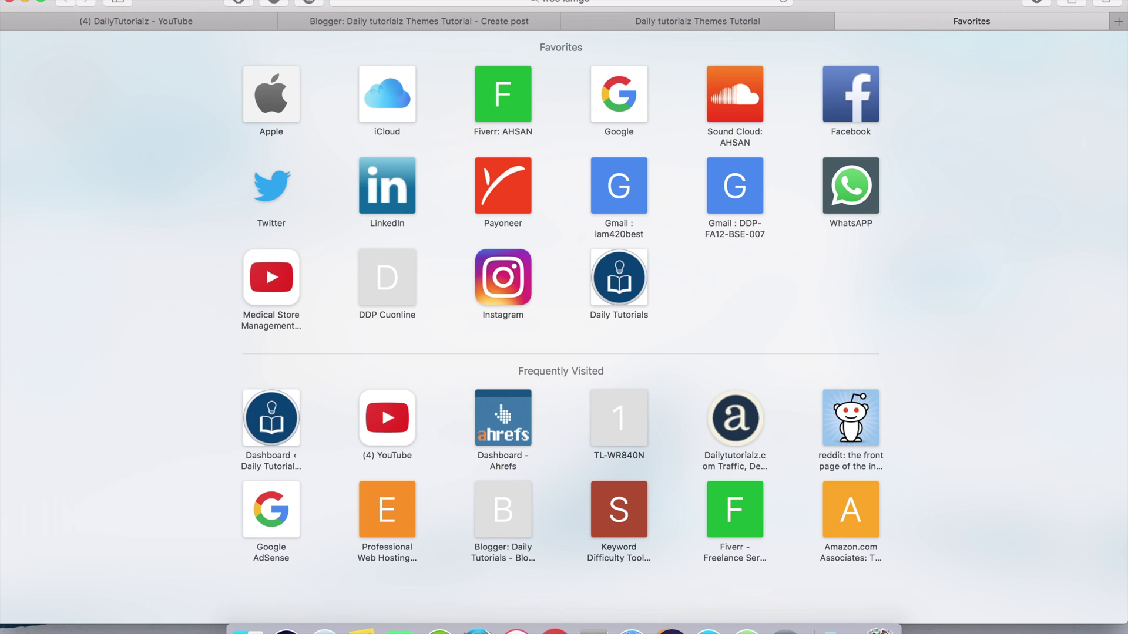
left_click(779, 24)
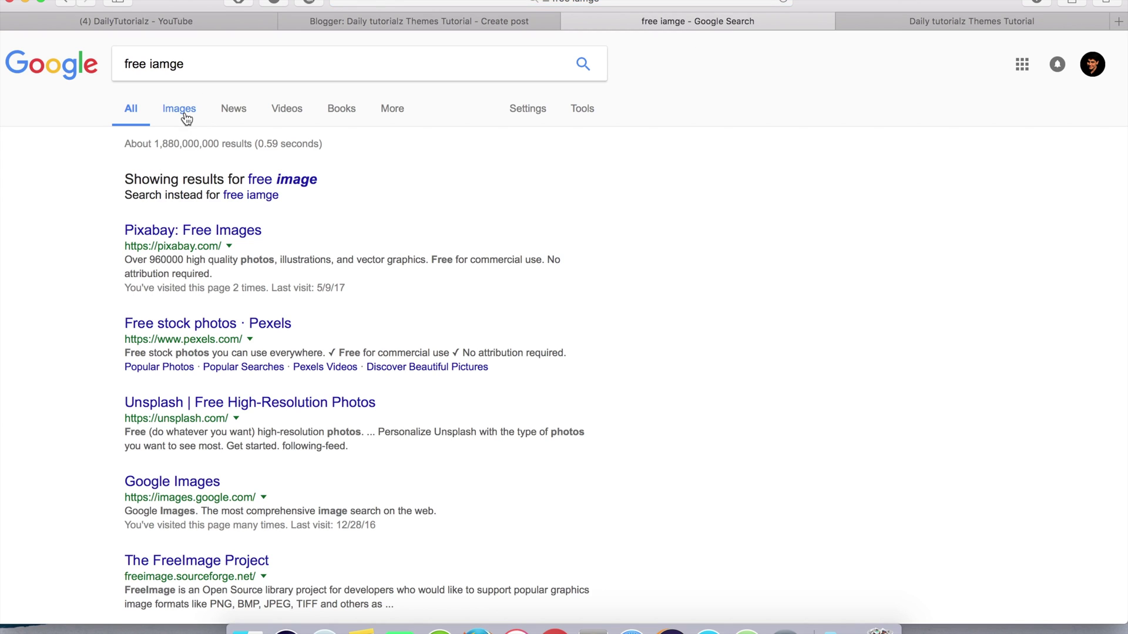
left_click(185, 113)
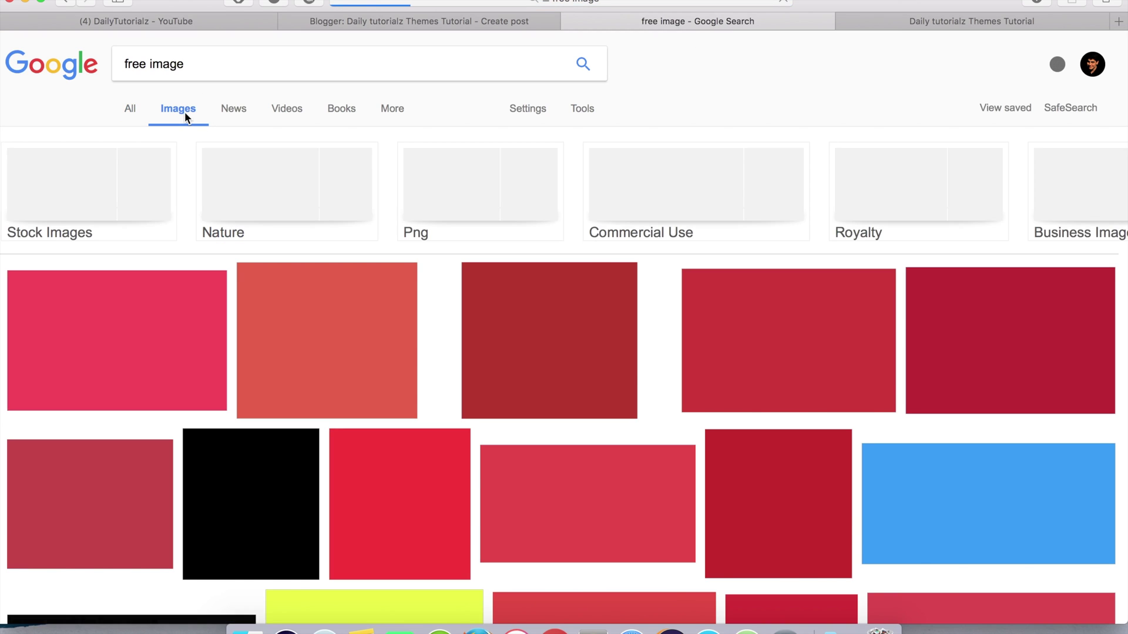
- Save the cartoon FREE image to Downloads and return to the First Post editor
scroll(228, 360, "down", 3)
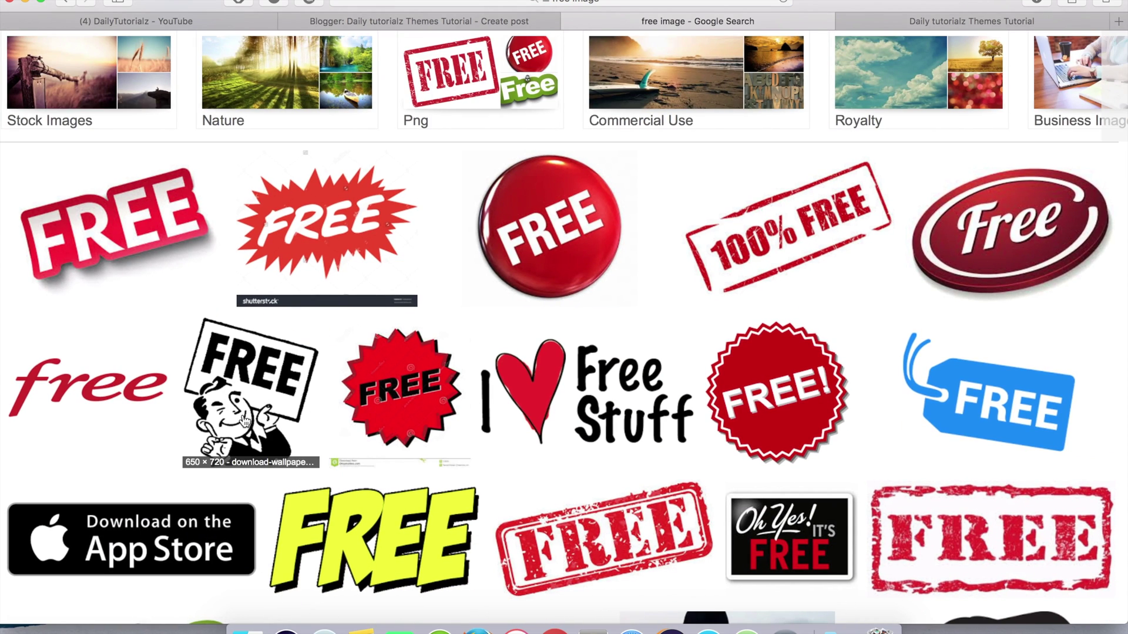
left_click(245, 422)
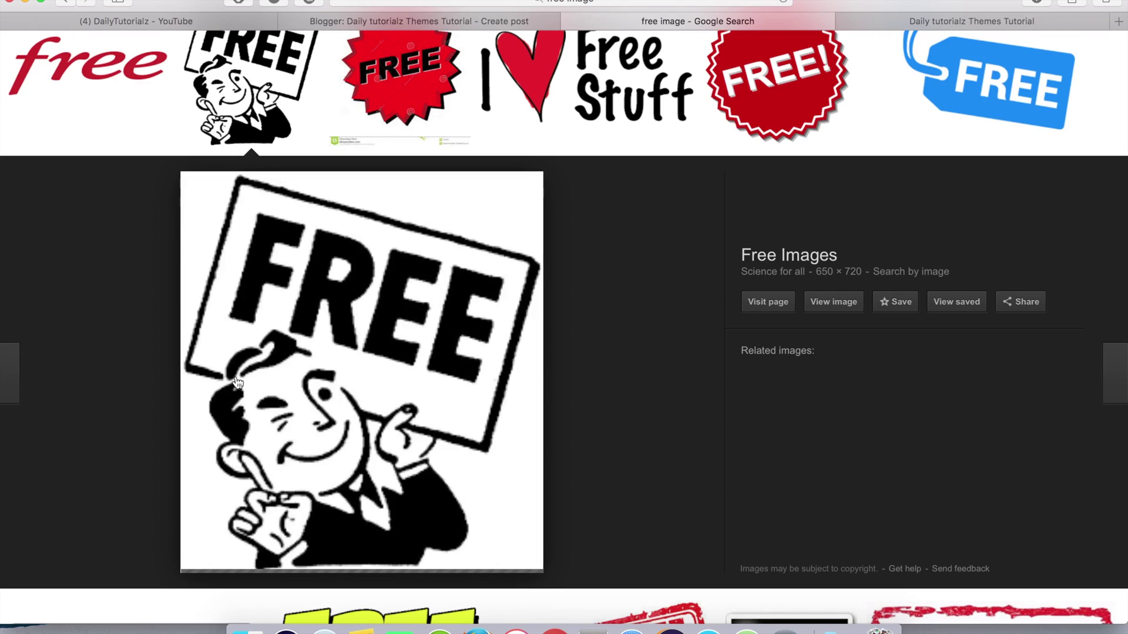
right_click(305, 373)
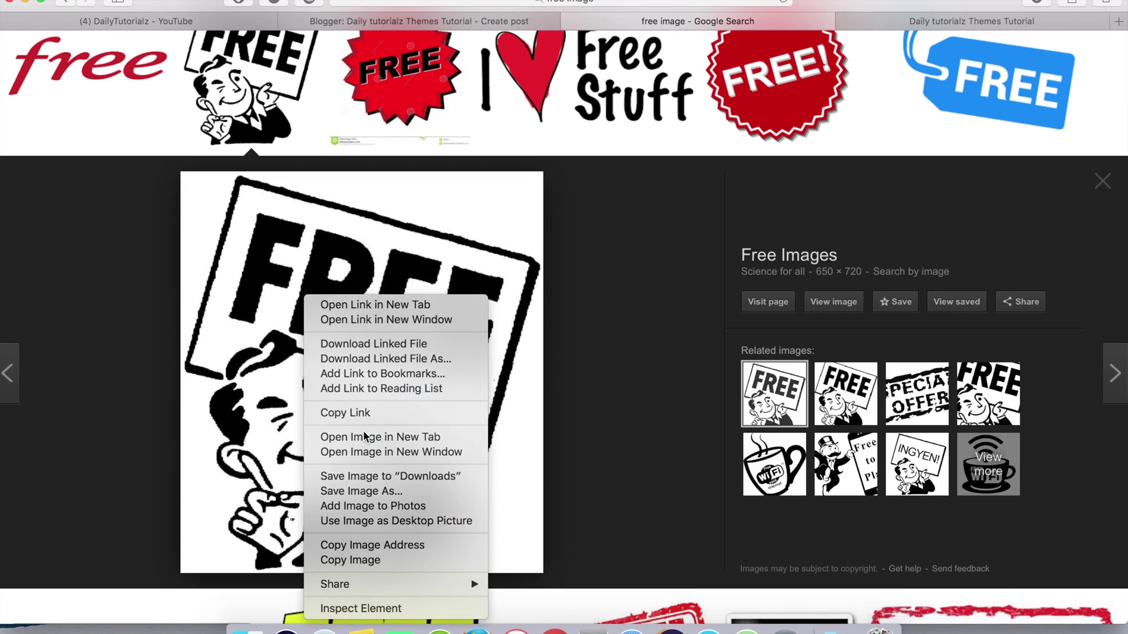
left_click(378, 492)
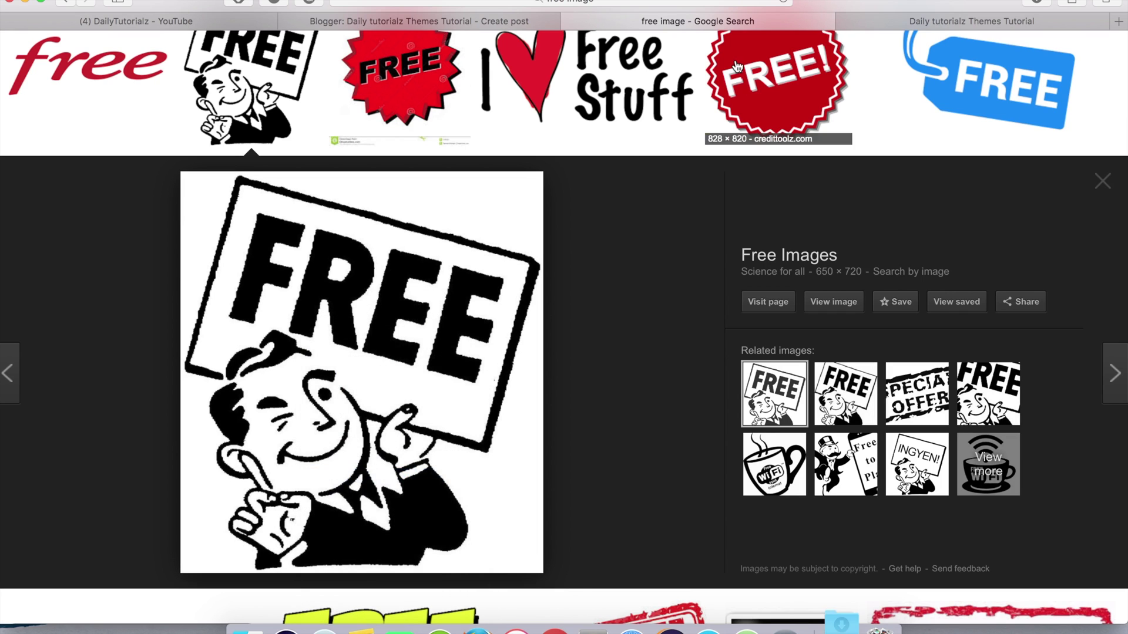
left_click(960, 24)
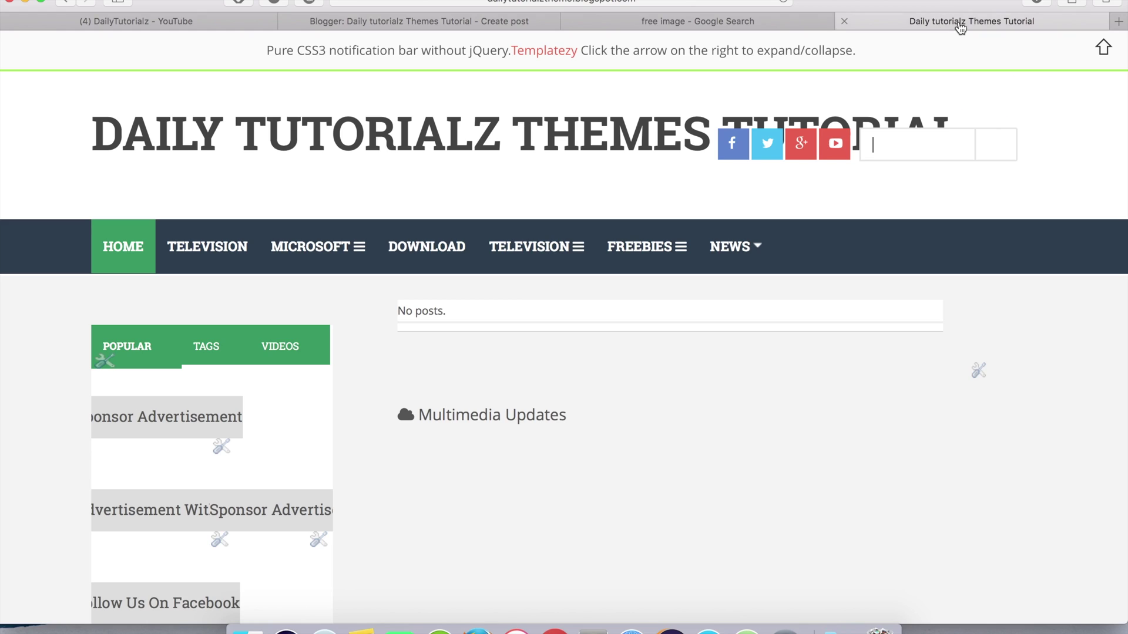
left_click(463, 26)
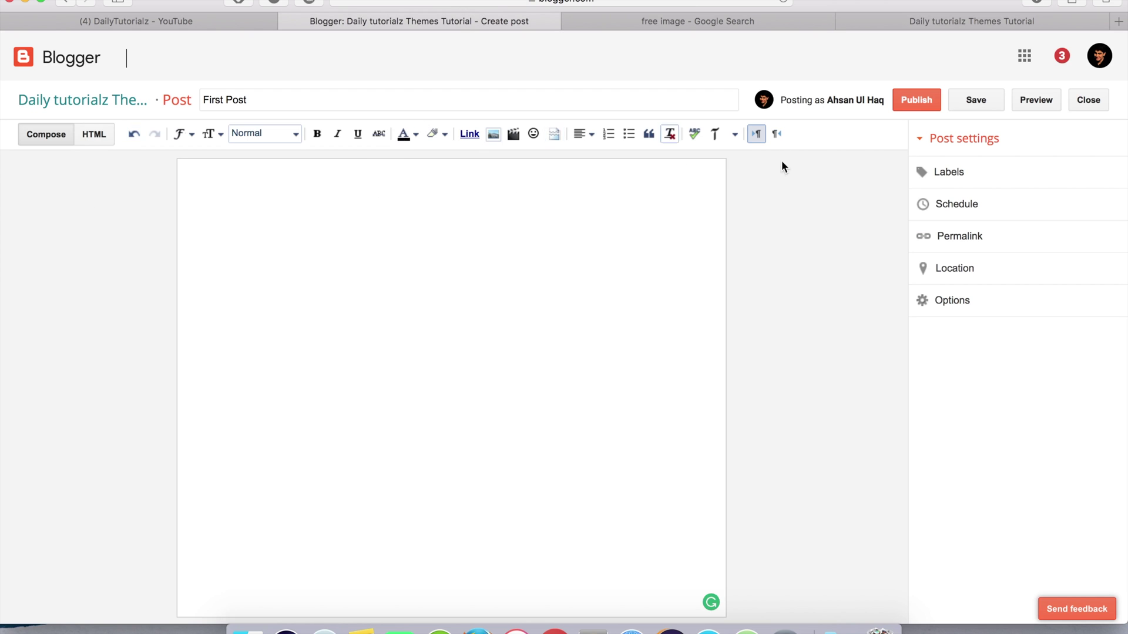
- Open Add Images for the post and select the Unknown file in Downloads
left_click(493, 136)
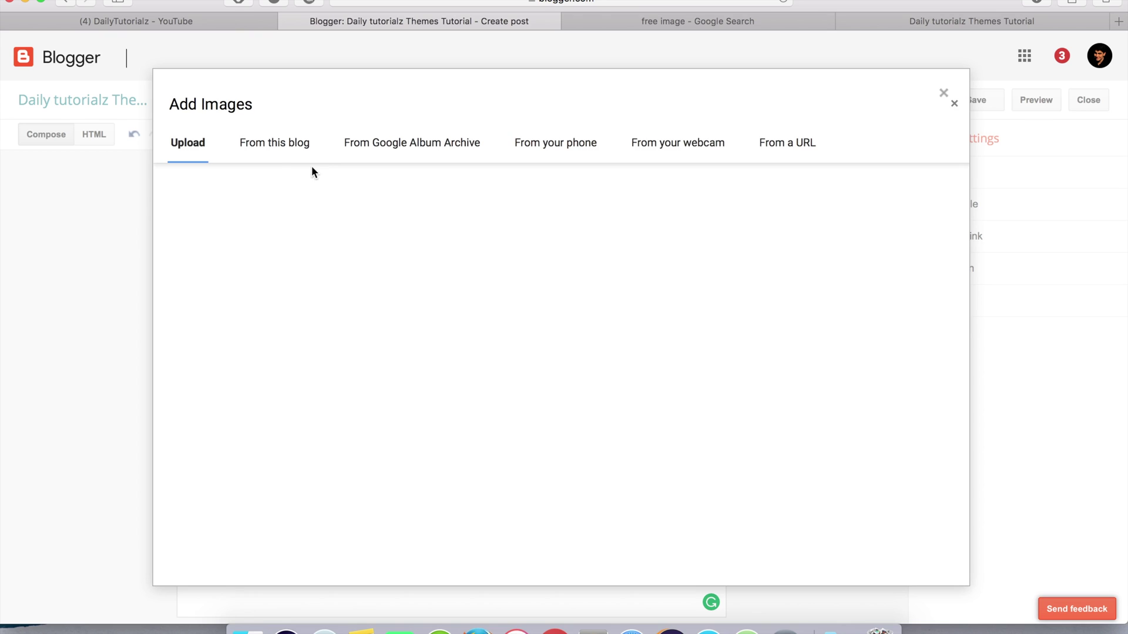
left_click(204, 188)
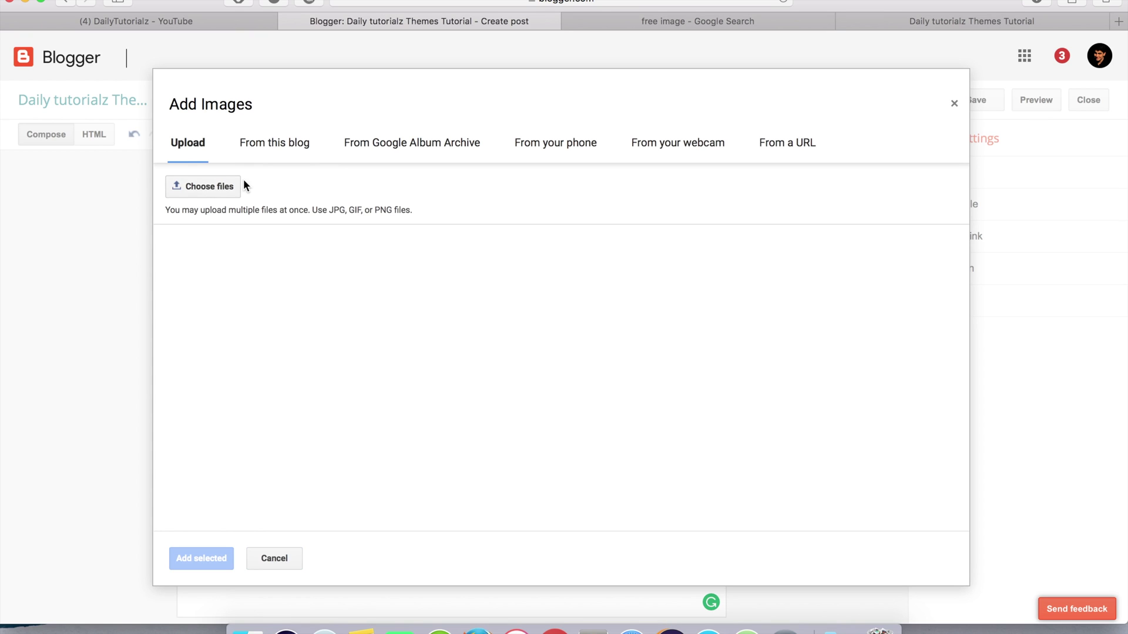
left_click(229, 186)
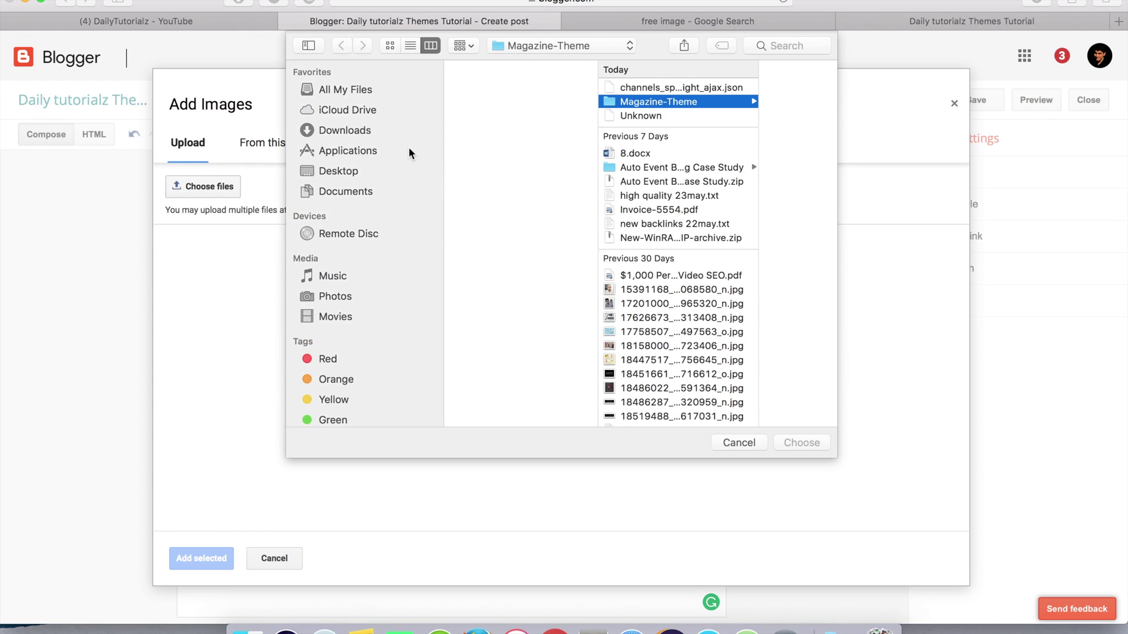
left_click(341, 125)
left_click(496, 116)
- Upload the Unknown file, discard the rejected upload, and switch to the From a URL option
key("Up")
key("Down")
double_click(495, 116)
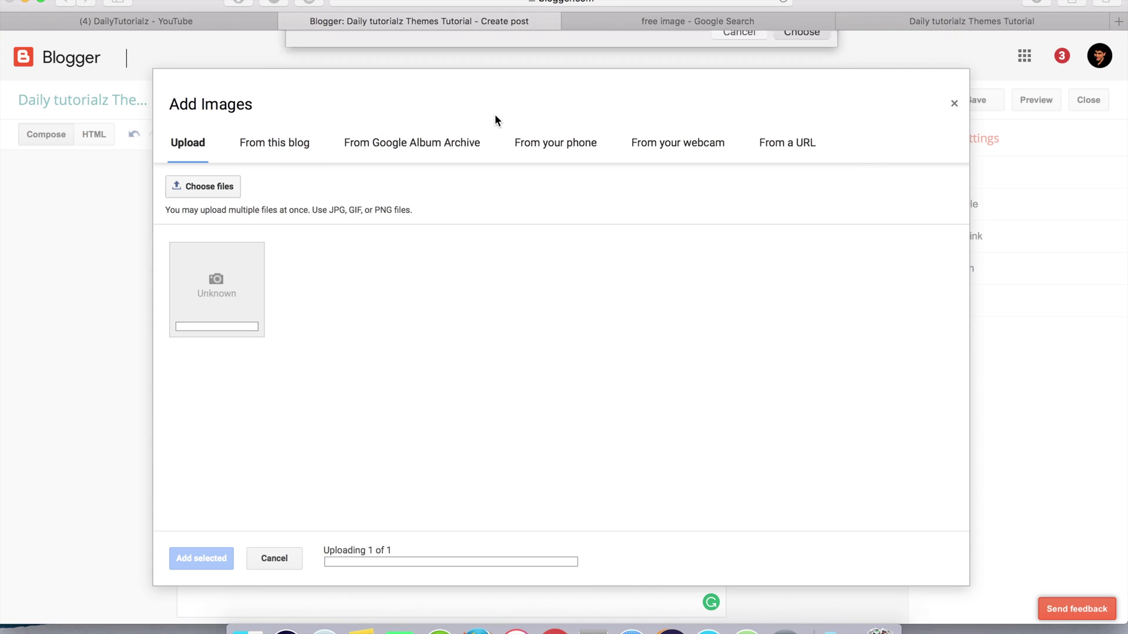
left_click(251, 326)
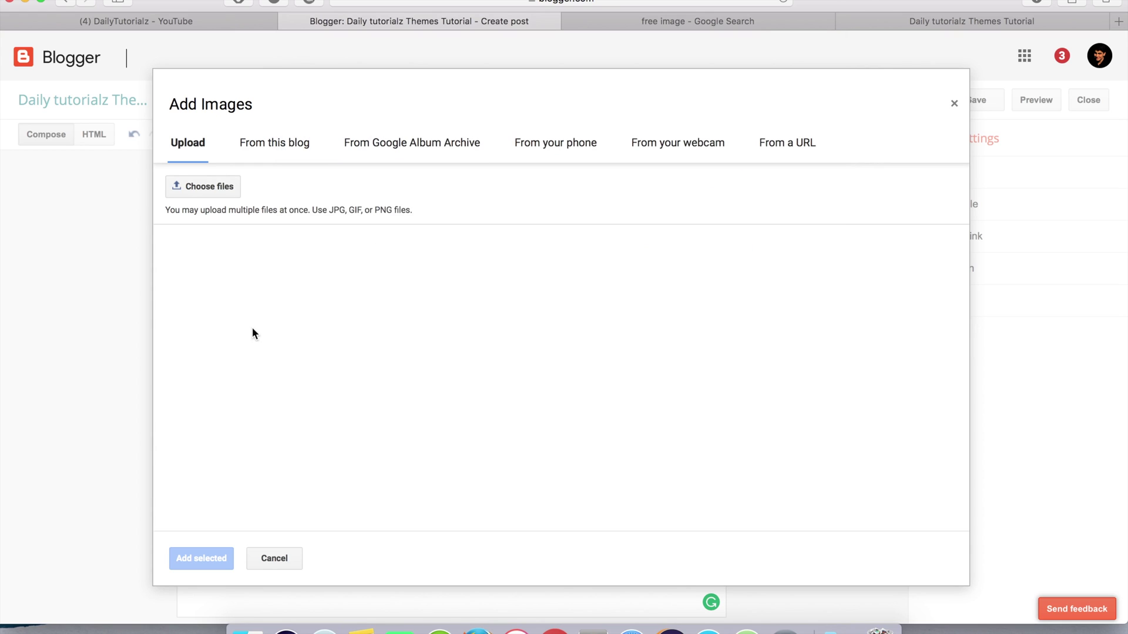
left_click(770, 141)
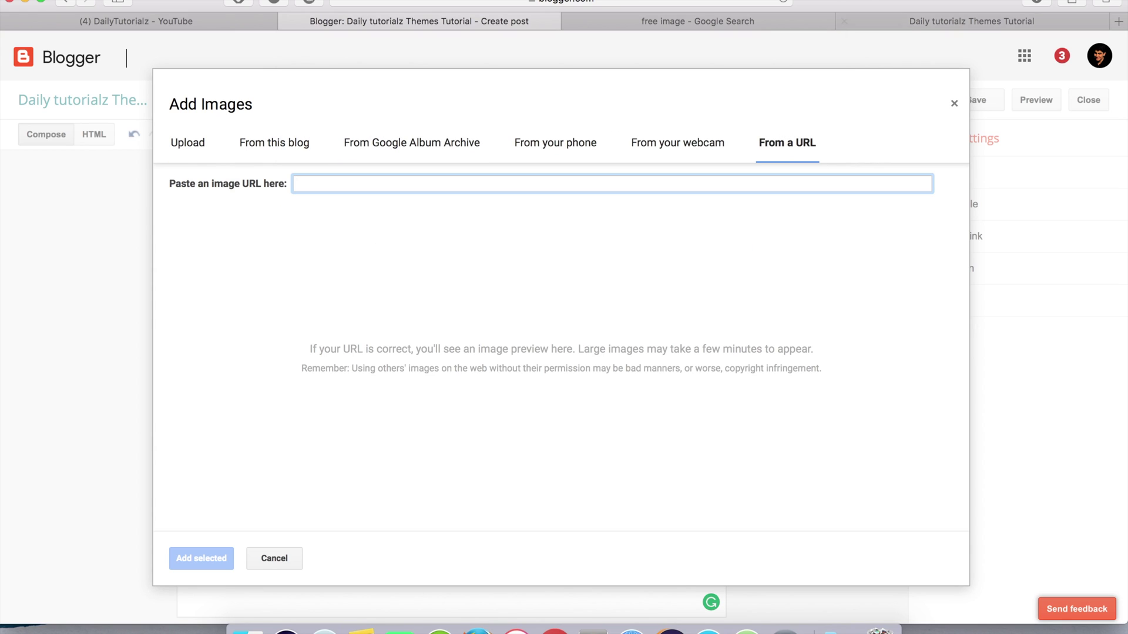
- Copy the FREE picture's link from Google Images and paste it into the image URL field
left_click(724, 20)
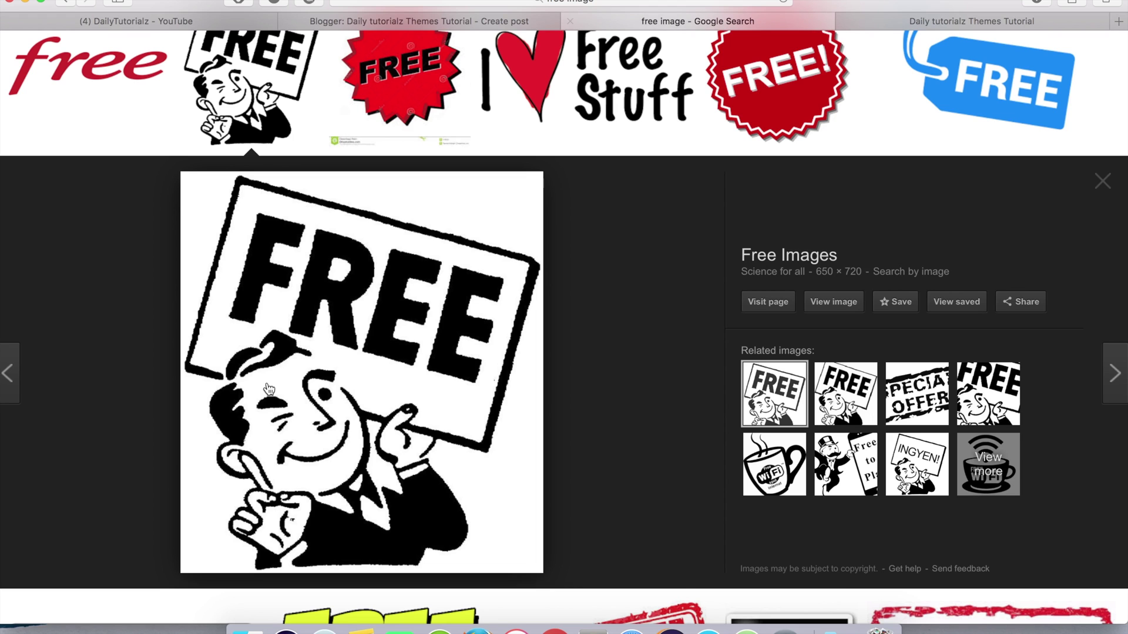
right_click(396, 351)
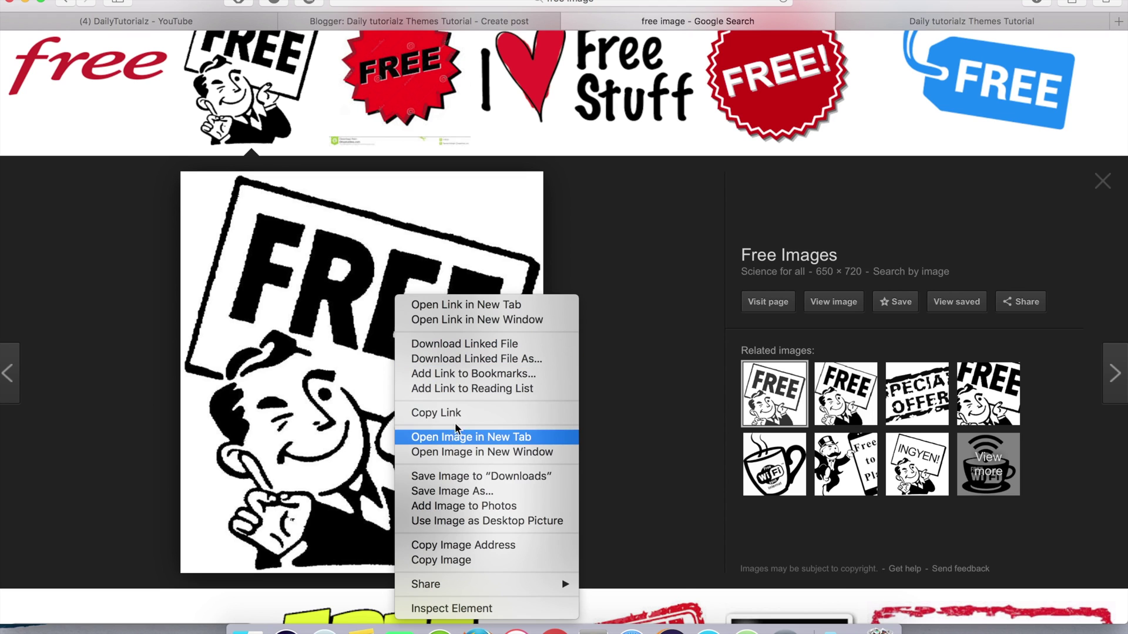
left_click(460, 415)
left_click(989, 23)
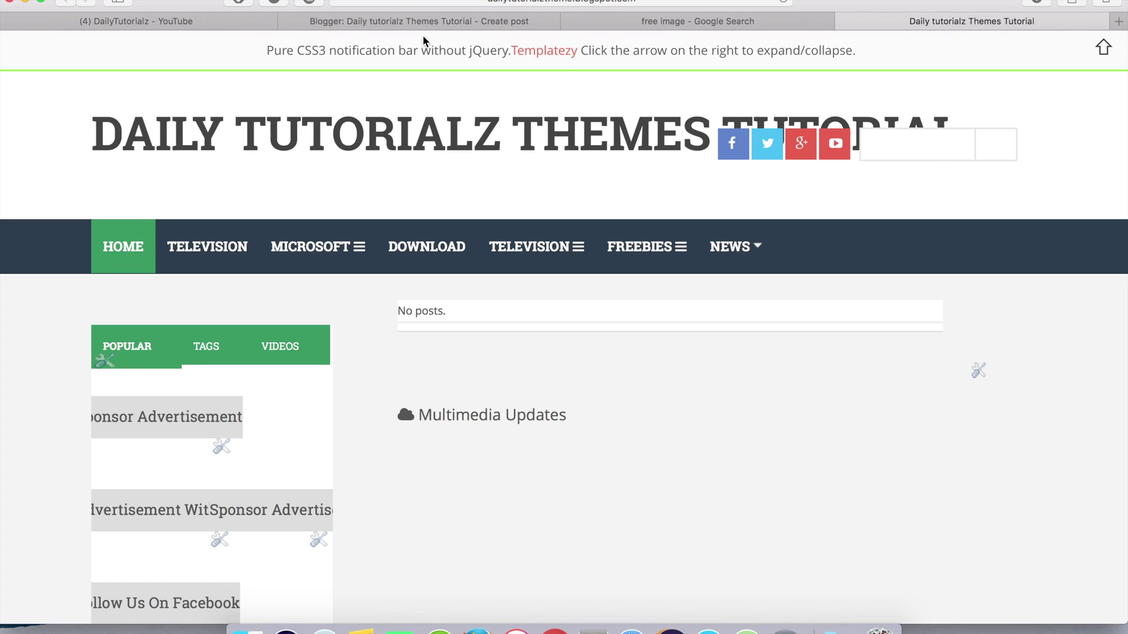
left_click(431, 21)
key("super+v")
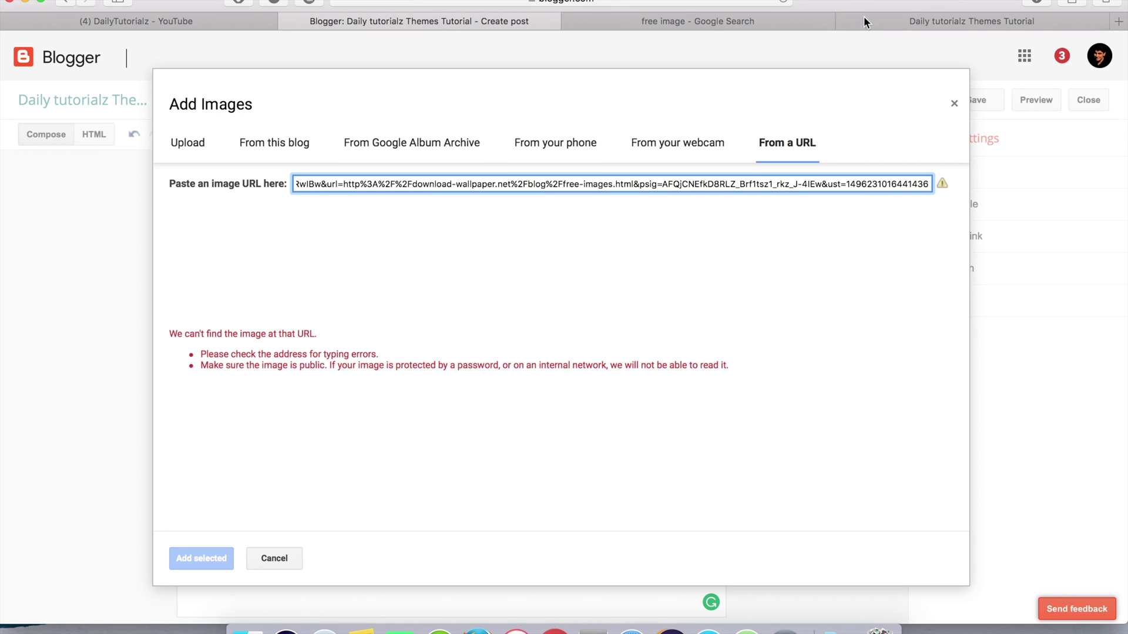
- Copy the tree picture's link from its preview and paste it over the old image address
left_click(699, 22)
scroll(417, 160, "up", 5)
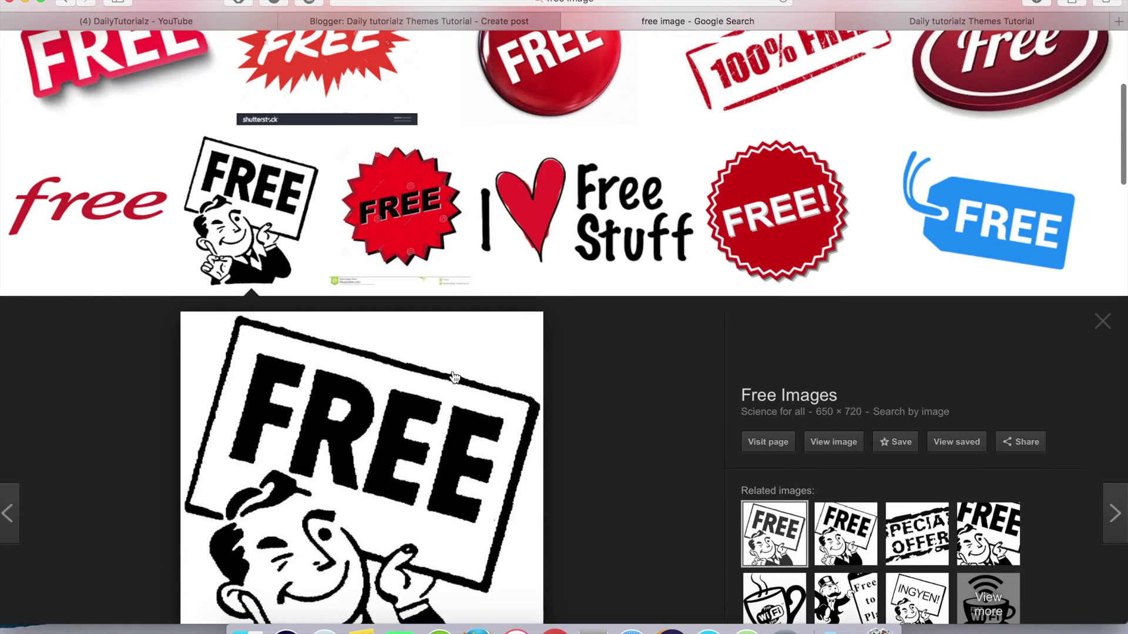
scroll(416, 160, "up", 5)
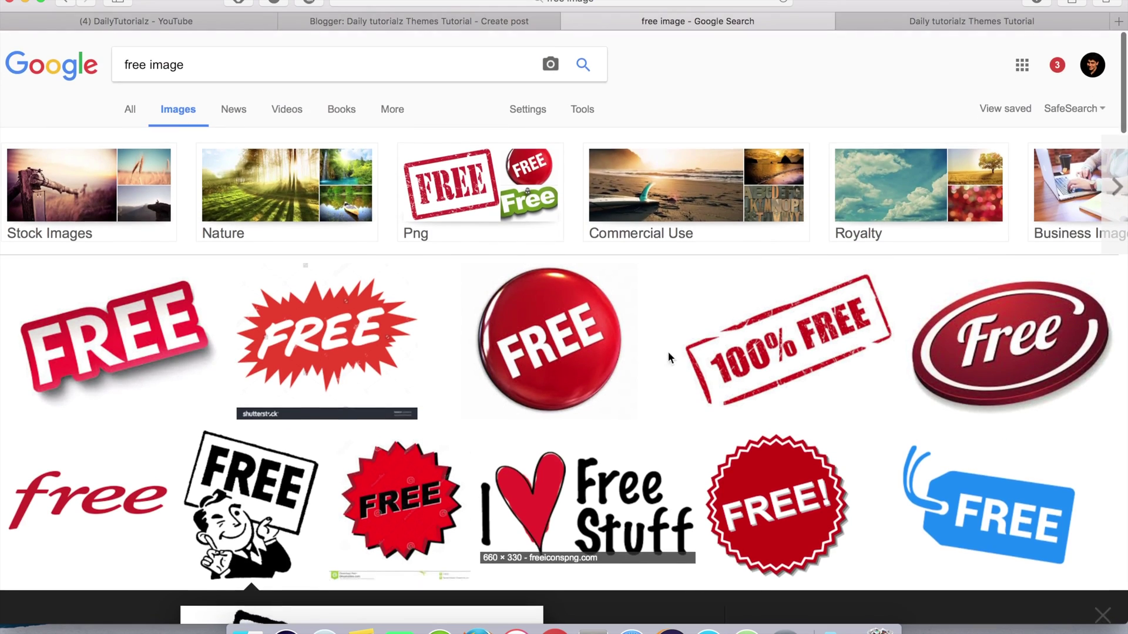
scroll(320, 259, "down", 10)
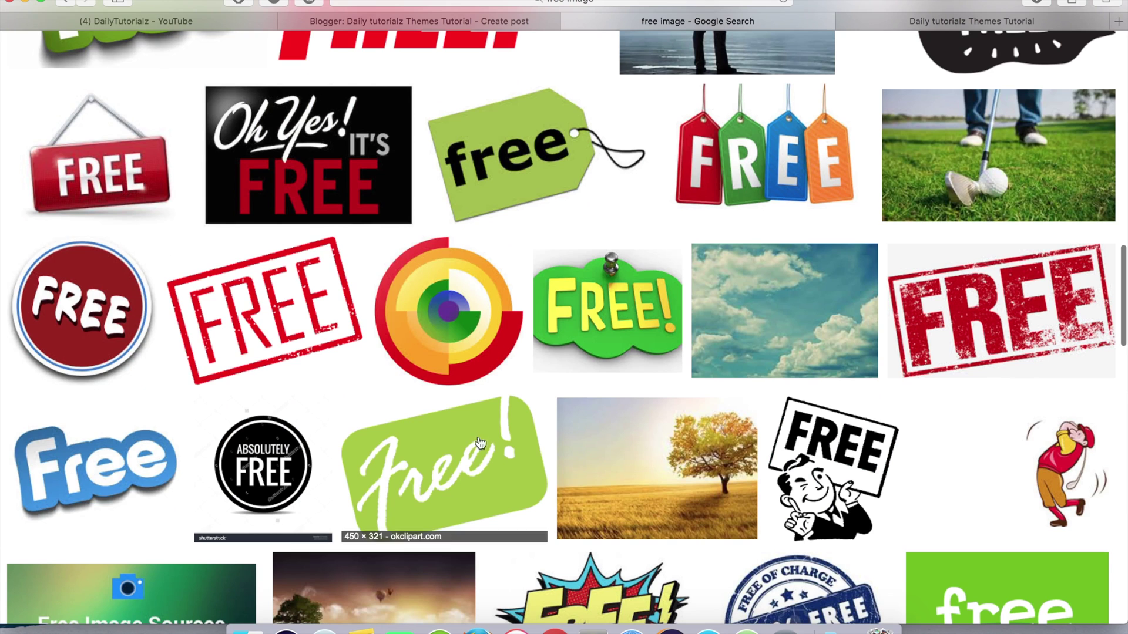
left_click(694, 480)
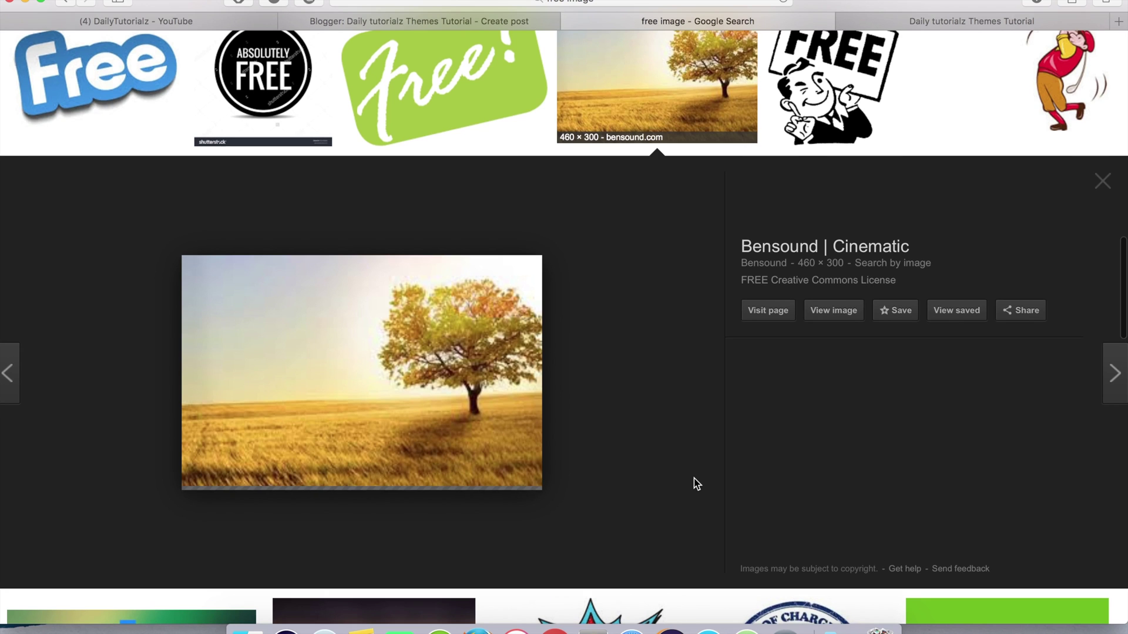
right_click(308, 347)
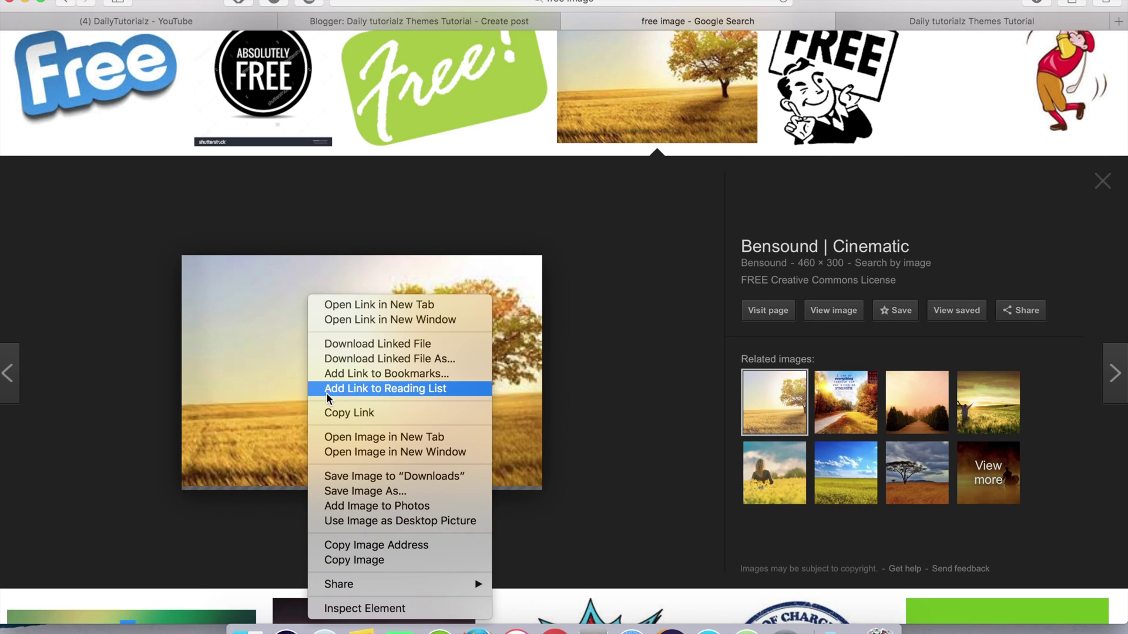
left_click(375, 414)
left_click(958, 24)
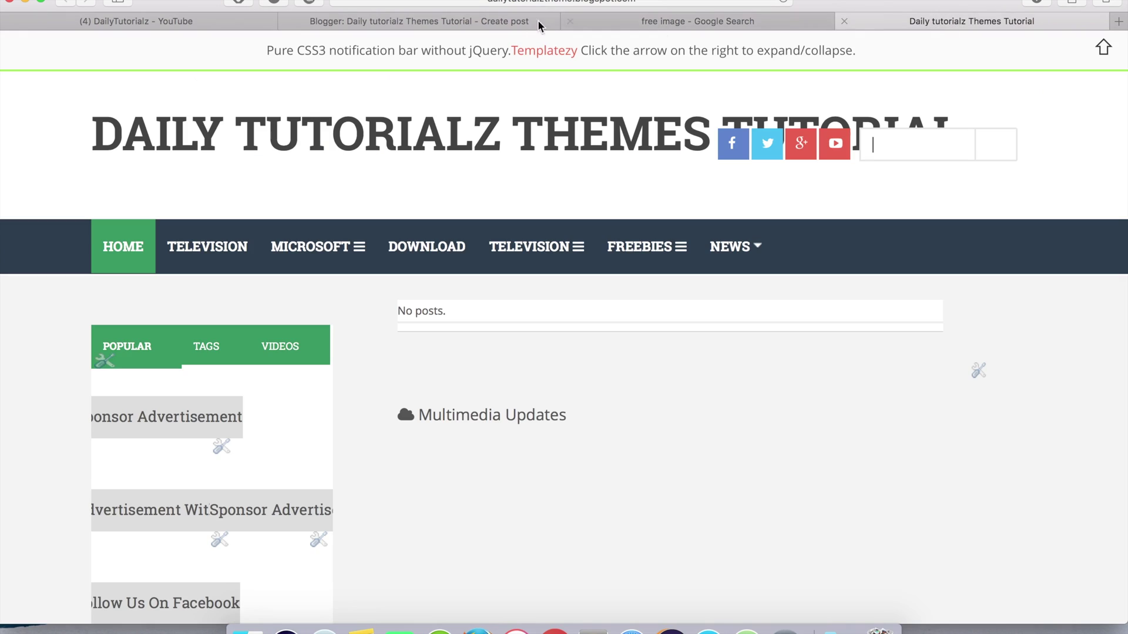
left_click(476, 24)
triple_click(471, 192)
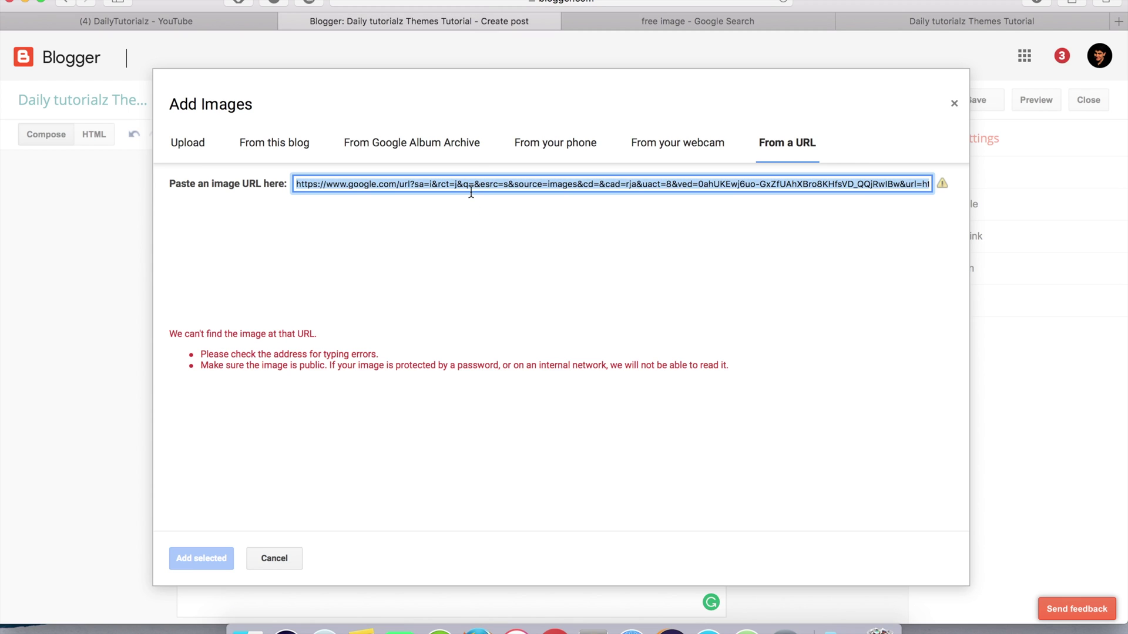
key("super+v")
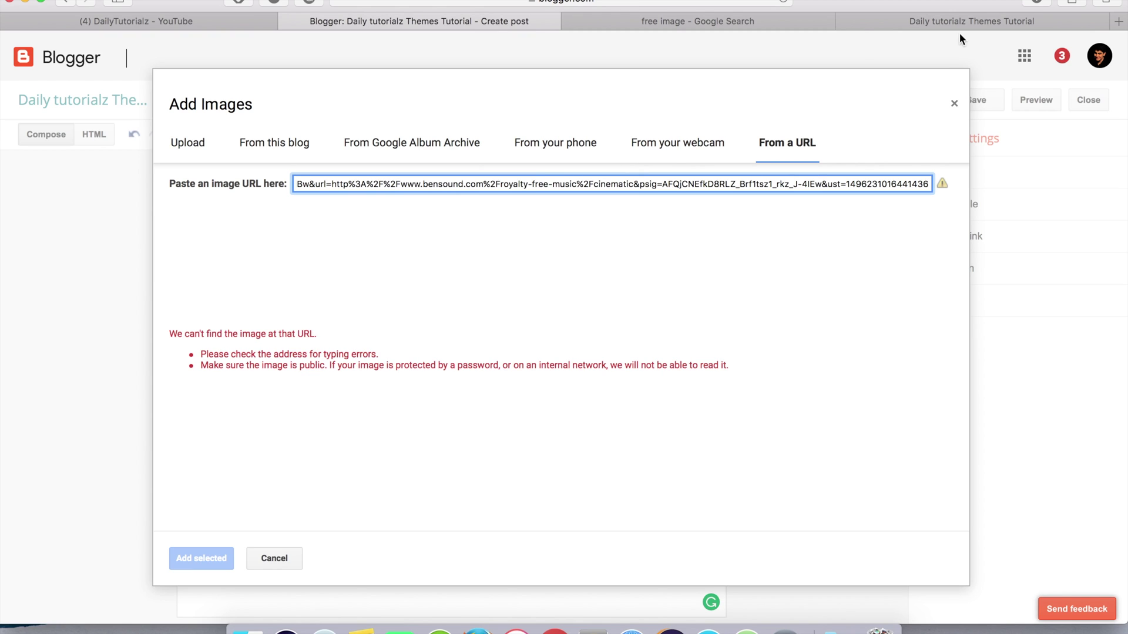
left_click(672, 27)
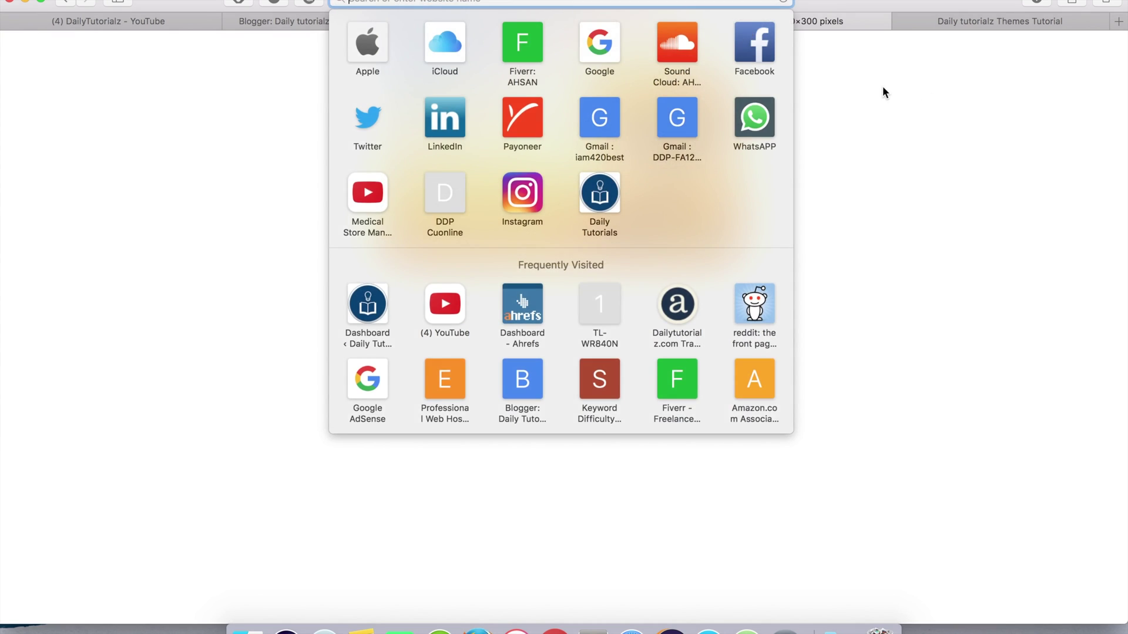
- Replace the URL with the tree's direct bensound.com november.jpg address and add it to First Post
left_click(884, 90)
left_click(554, 22)
left_click(337, 25)
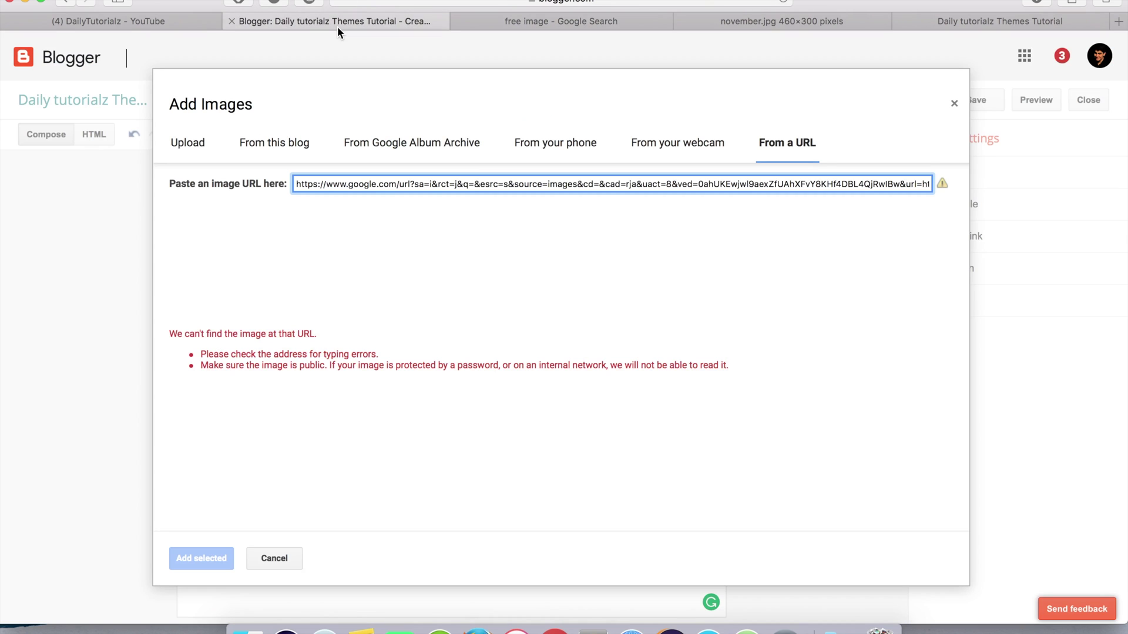
key("super+a")
key("BackSpace")
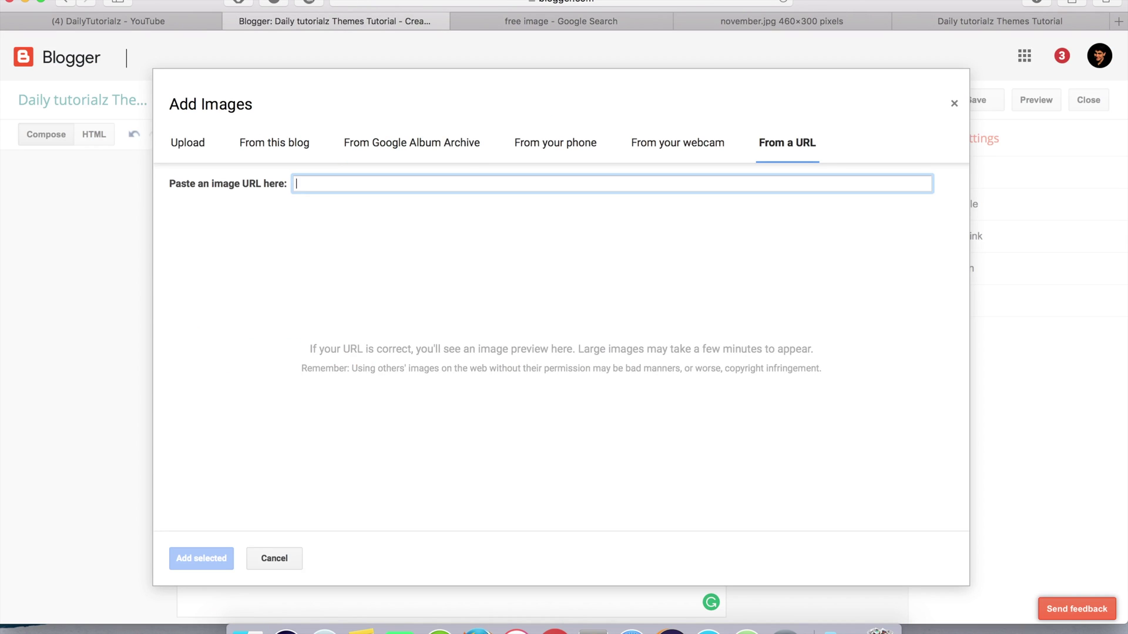
key("super+v")
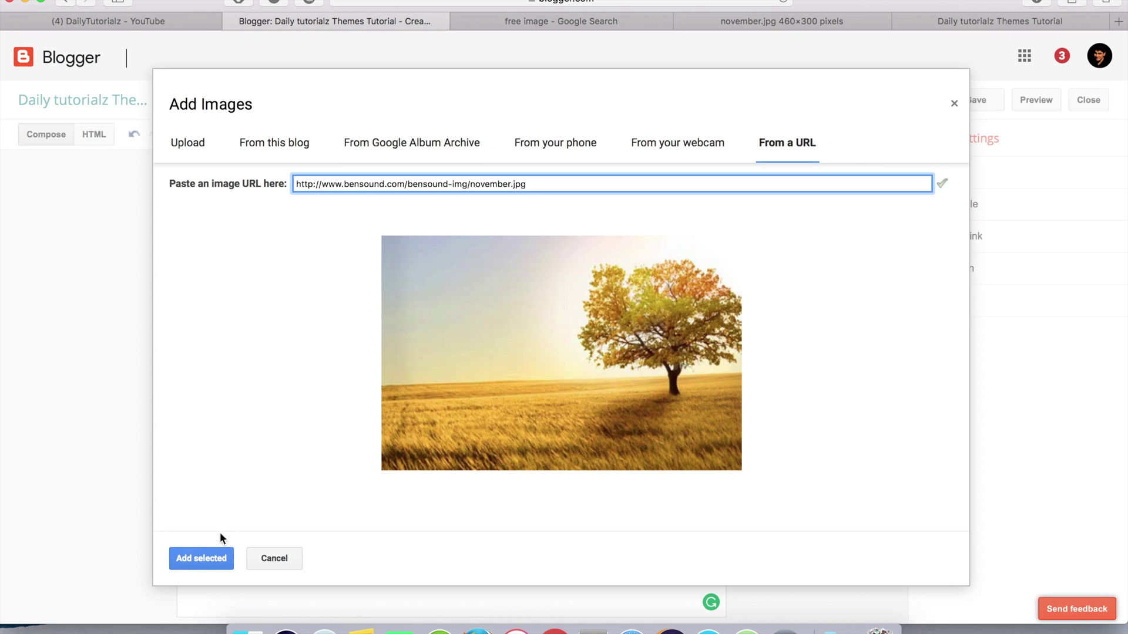
left_click(202, 558)
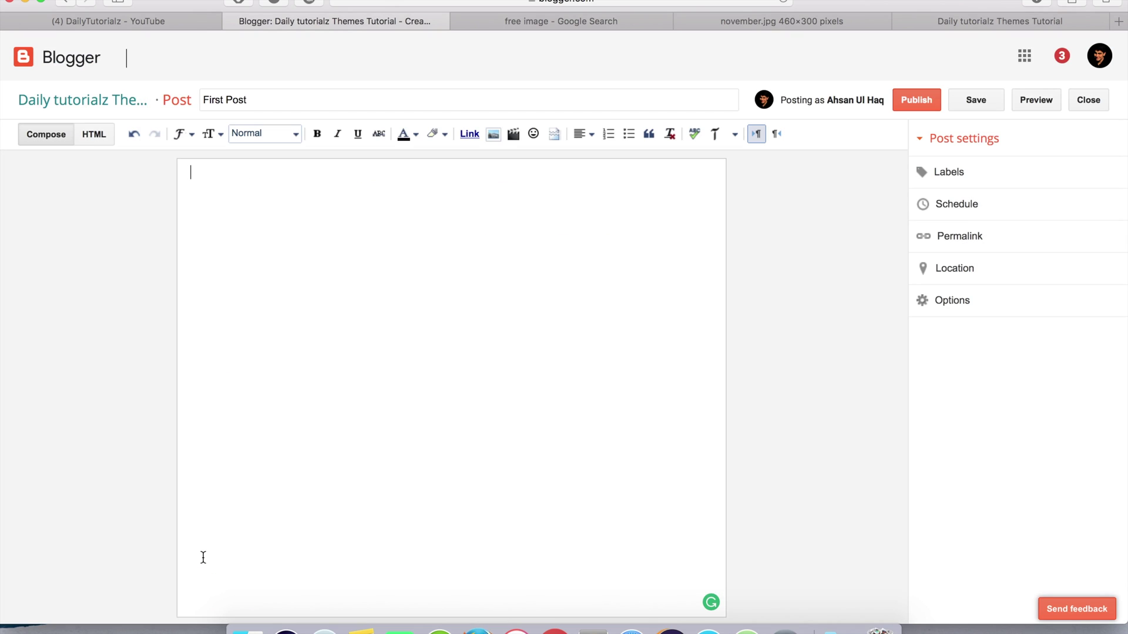
- Type 'This is my First post' beneath the tree image
left_click(464, 457)
type("This is mu")
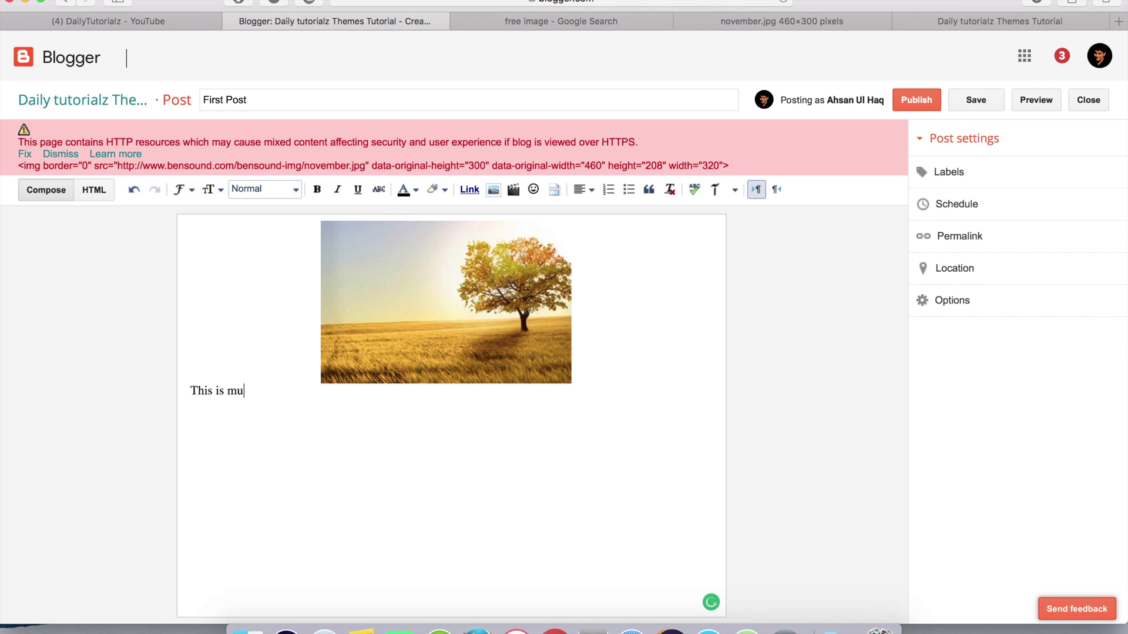
key("BackSpace")
type("tFirst post")
- Dismiss the mixed-content warning, publish First Post without sharing to Google+, and view the live blog
left_click(61, 154)
left_click(438, 222)
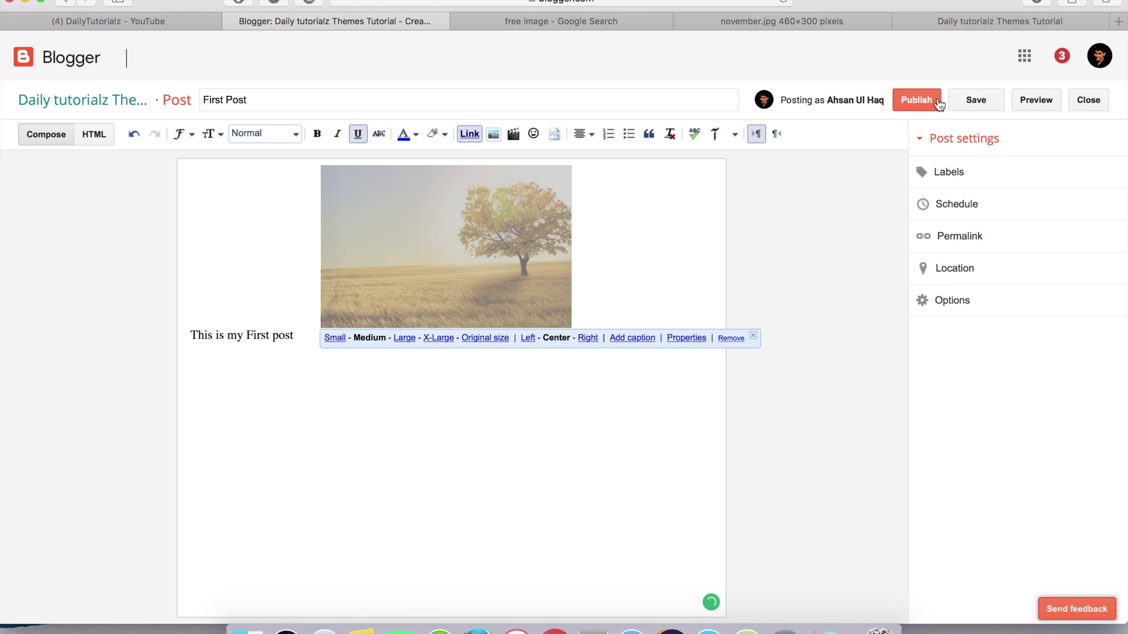
left_click(915, 103)
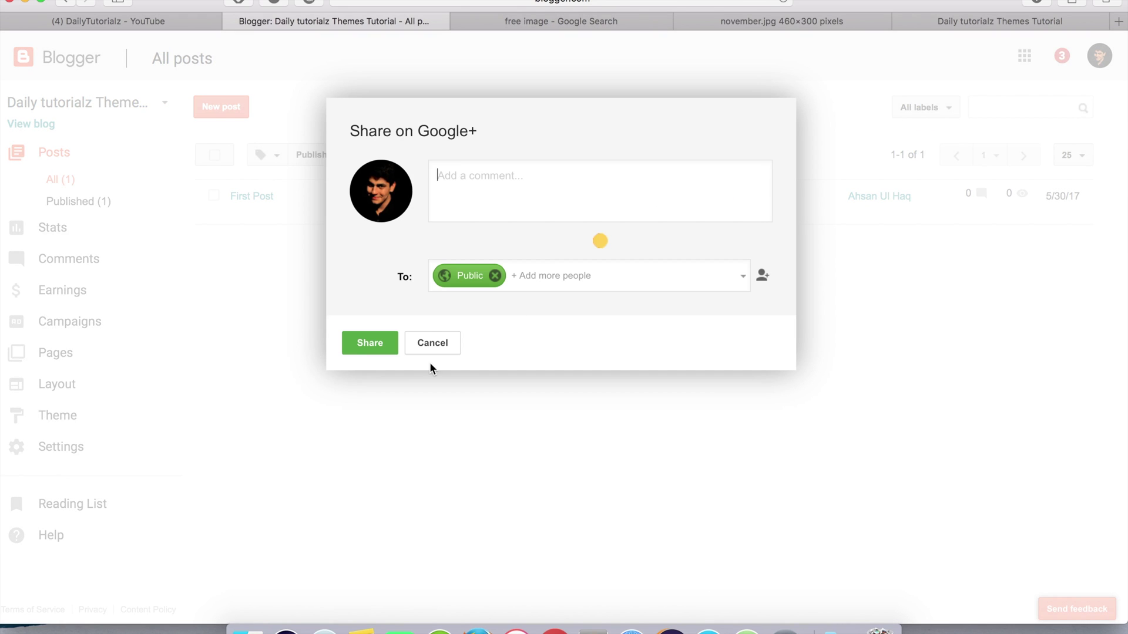
left_click(435, 342)
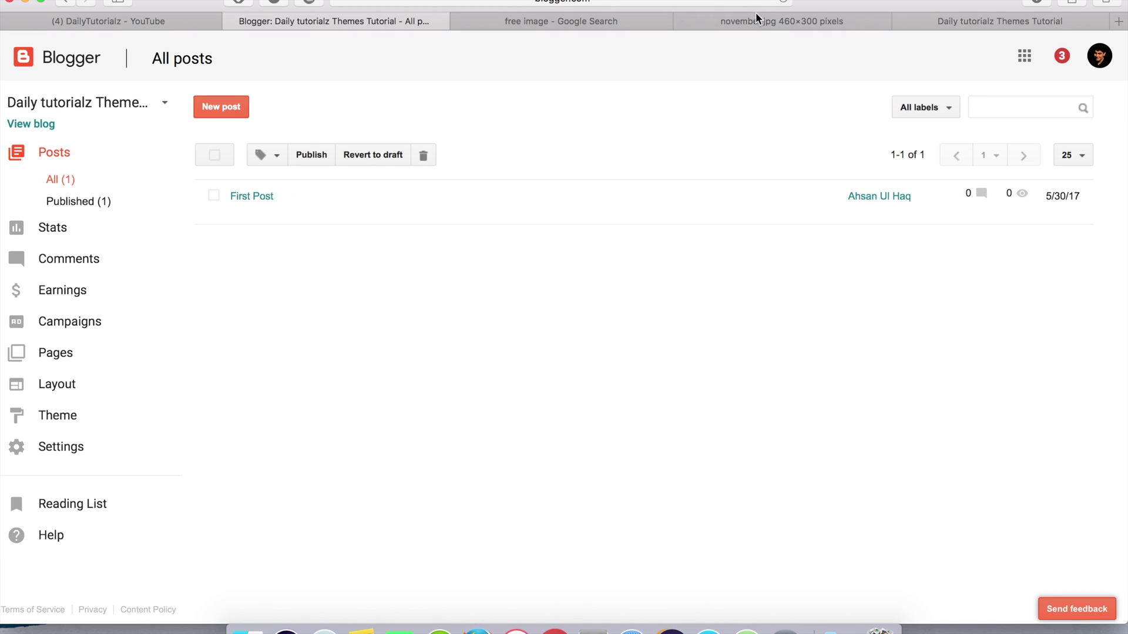
left_click(988, 18)
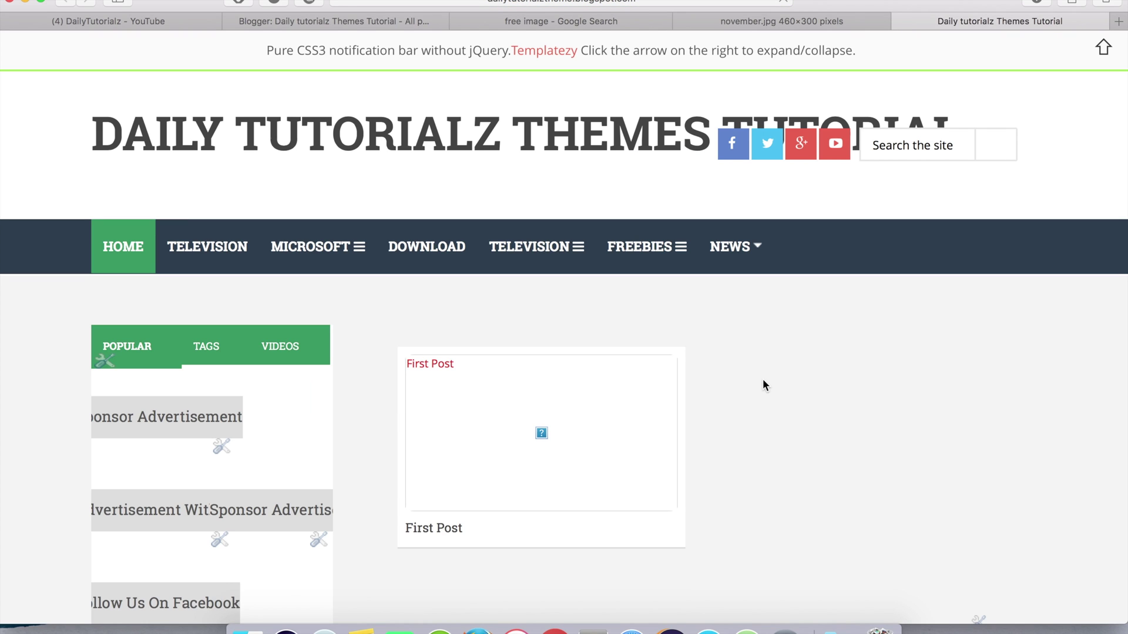
- Scroll through the live First Post page showing the tree image, its text line and 0 comments
scroll(463, 300, "down", 5)
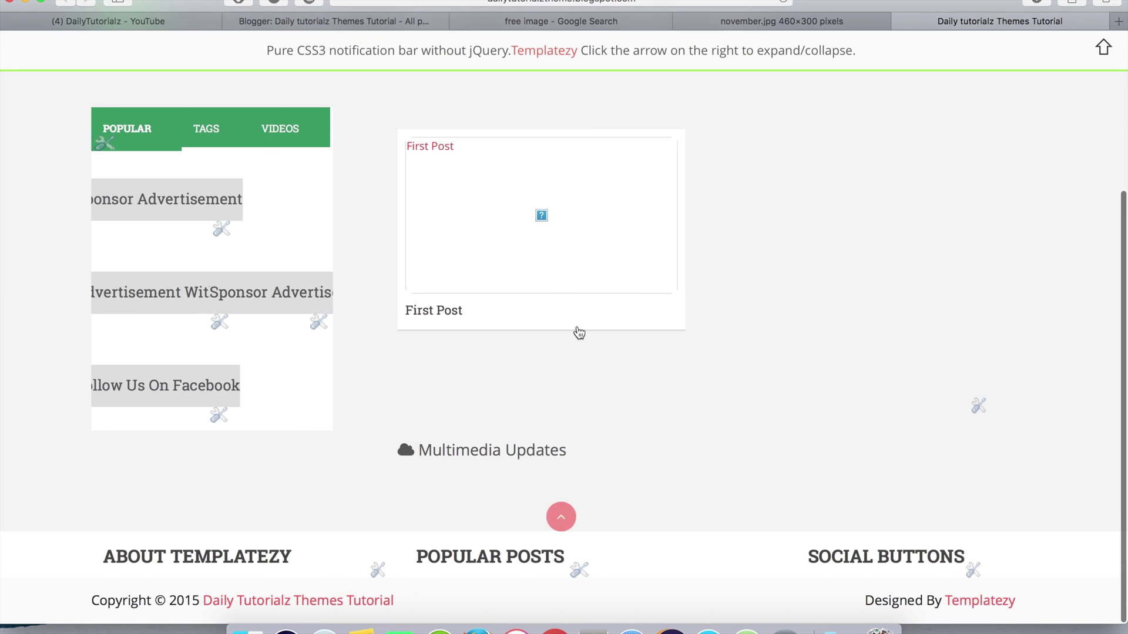
scroll(471, 403, "up", 5)
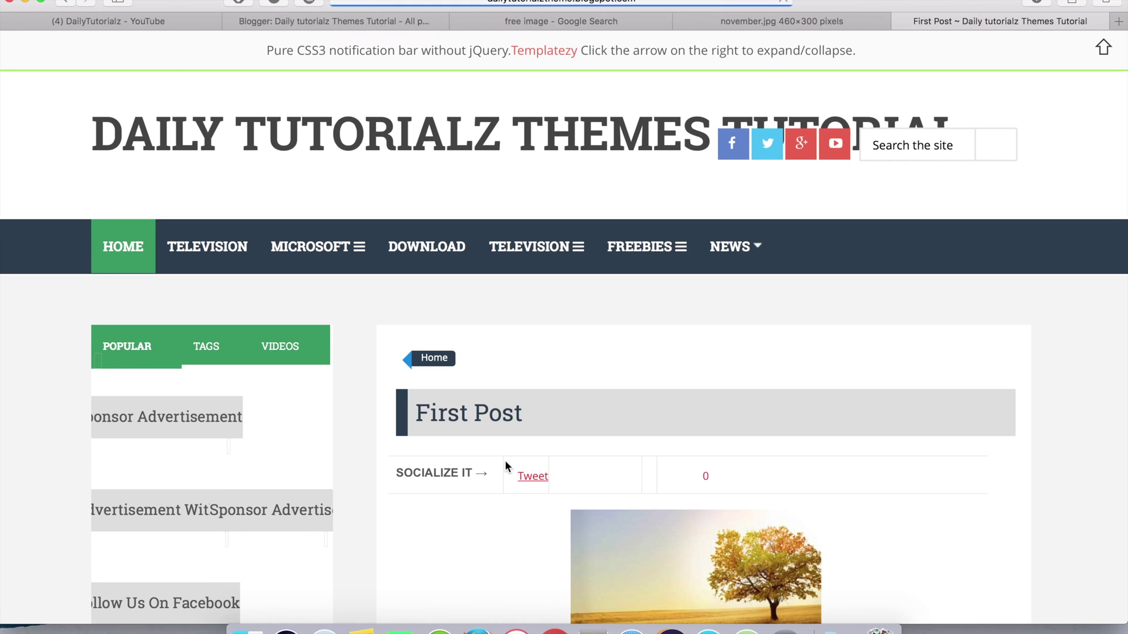
scroll(505, 460, "down", 10)
scroll(505, 460, "up", 2)
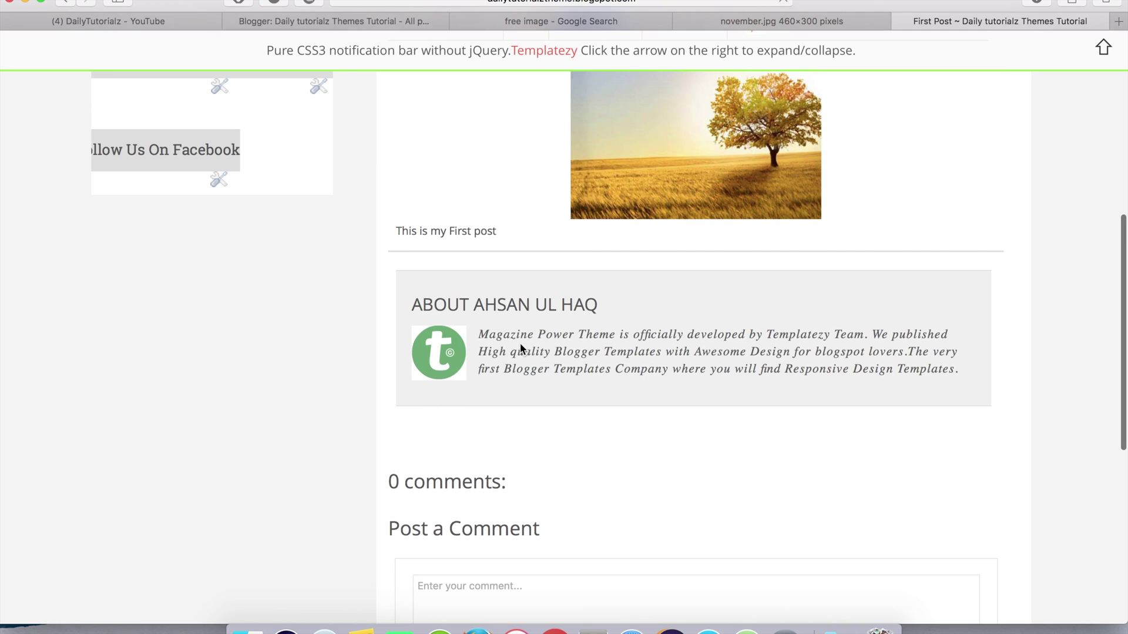
left_click_drag(519, 347, 711, 385)
scroll(710, 388, "up", 10)
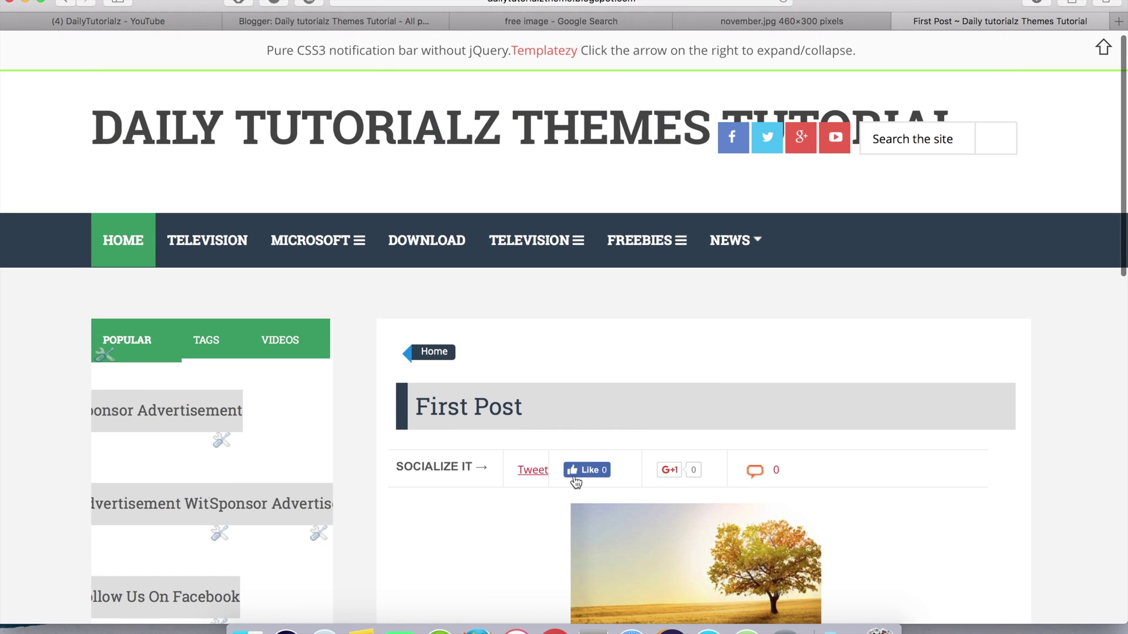
scroll(799, 608, "down", 8)
scroll(798, 609, "down", 6)
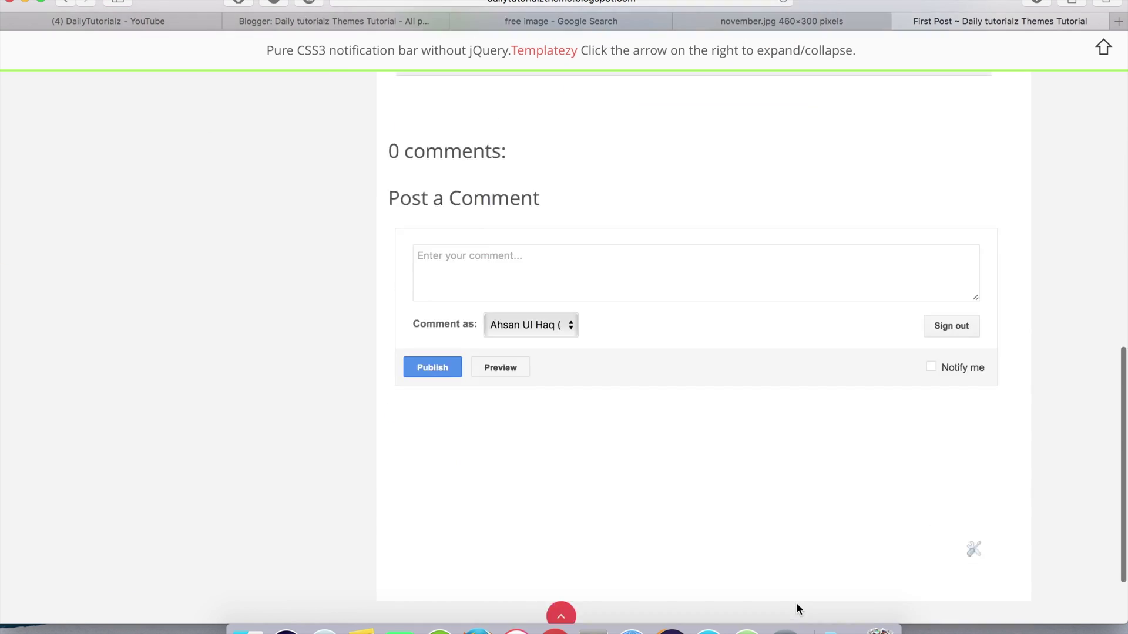